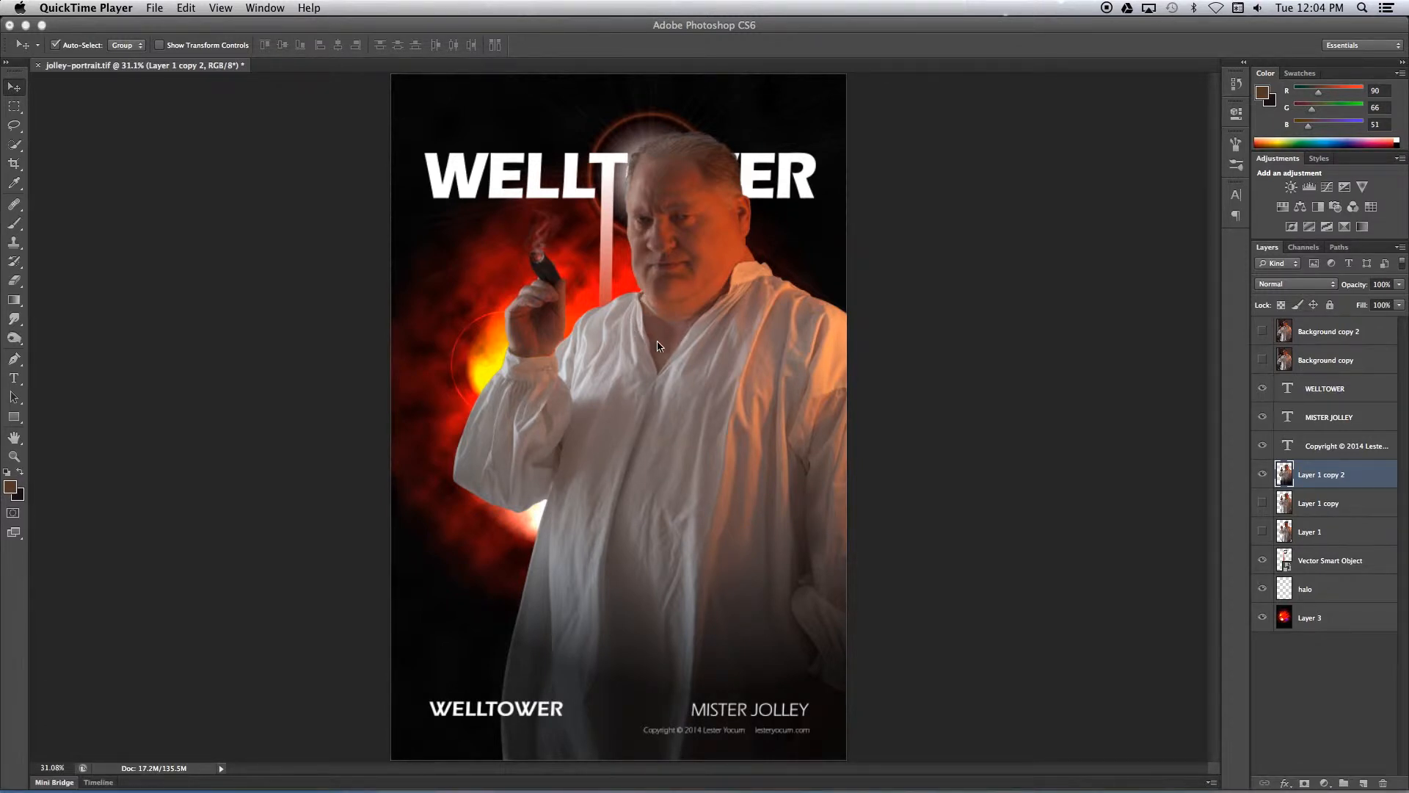
Step: Hide Layer 1 copy 2 and show Layer 1 in the poster
left_click(1262, 478)
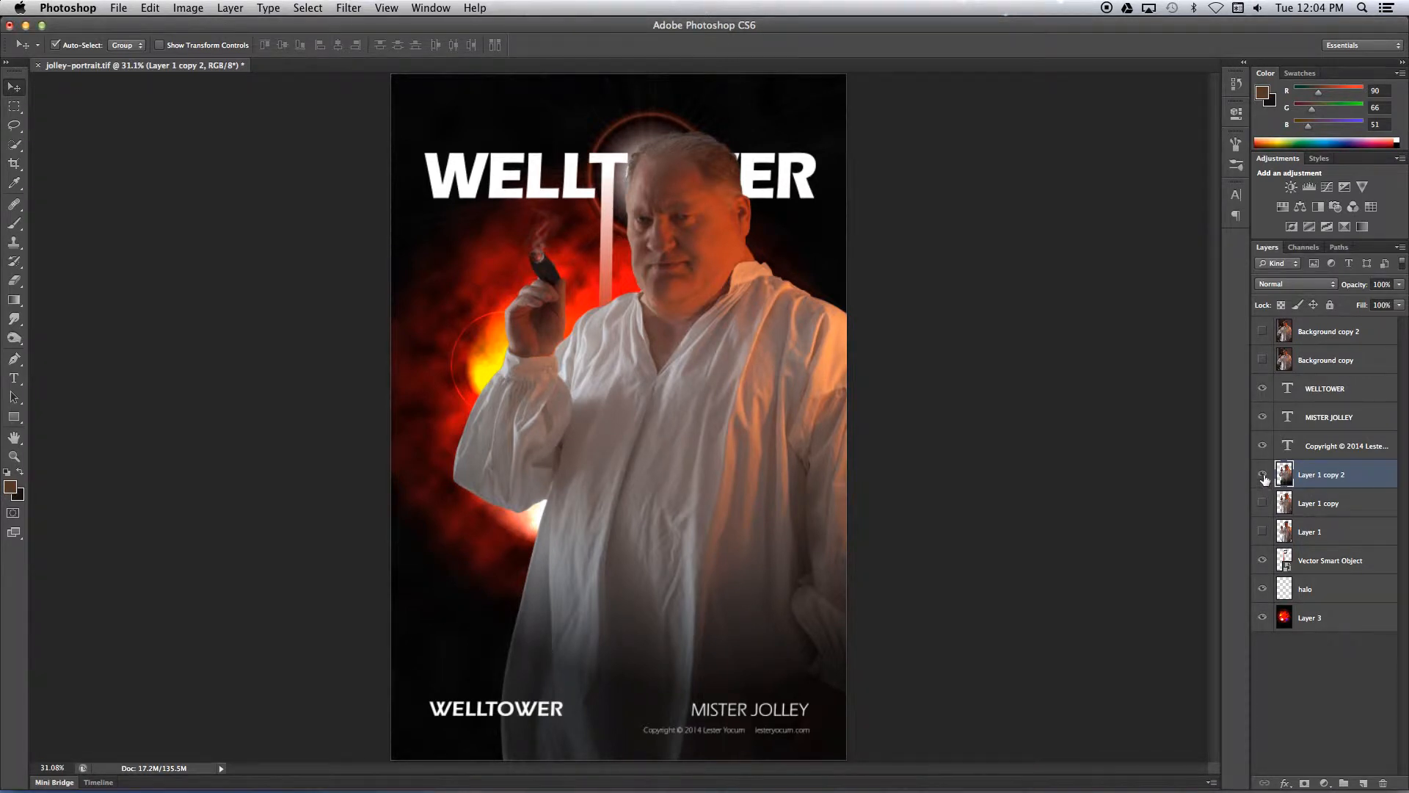
left_click(1264, 475)
left_click(1264, 530)
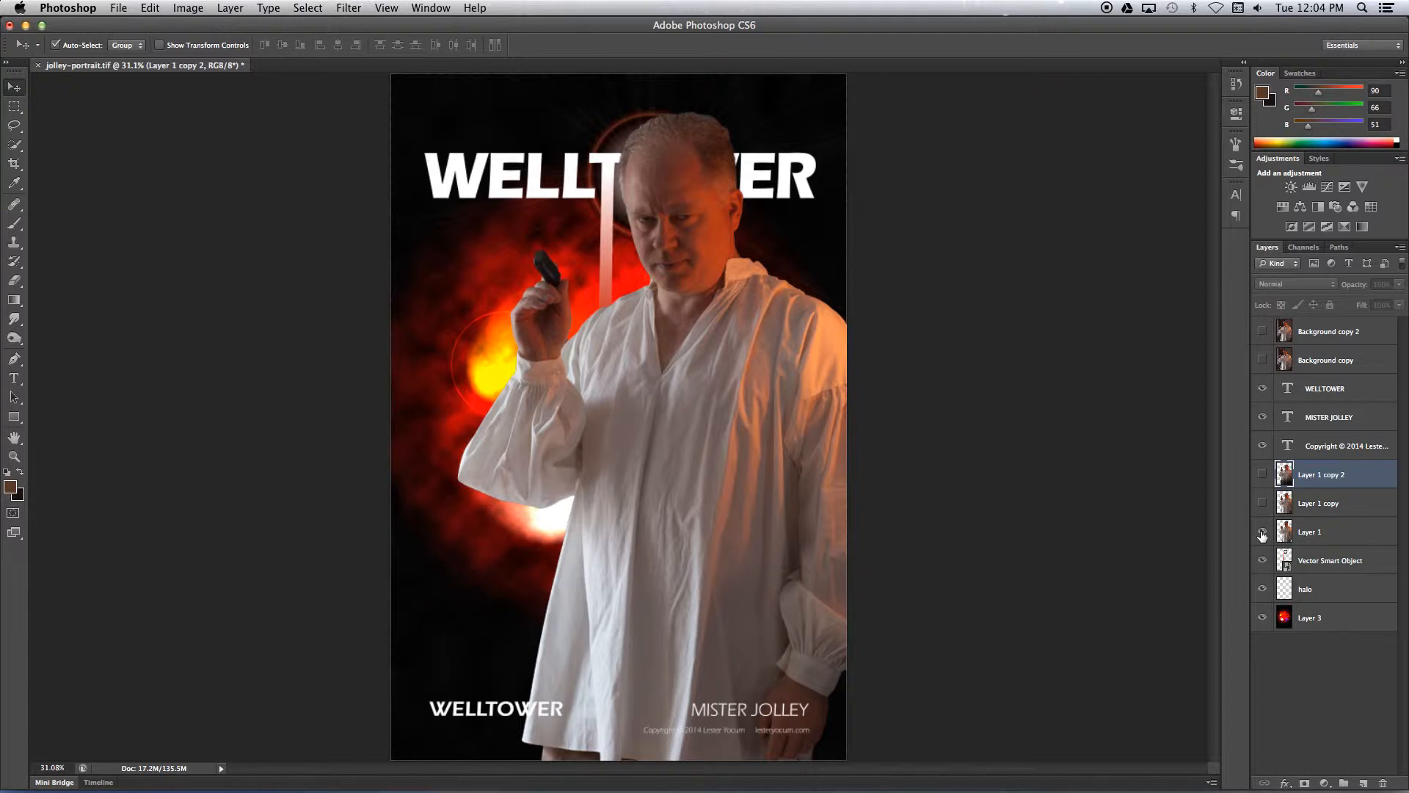
Step: Show Background copy 2, duplicate it as a new layer, and hide the layer it was copied from
left_click(1262, 332)
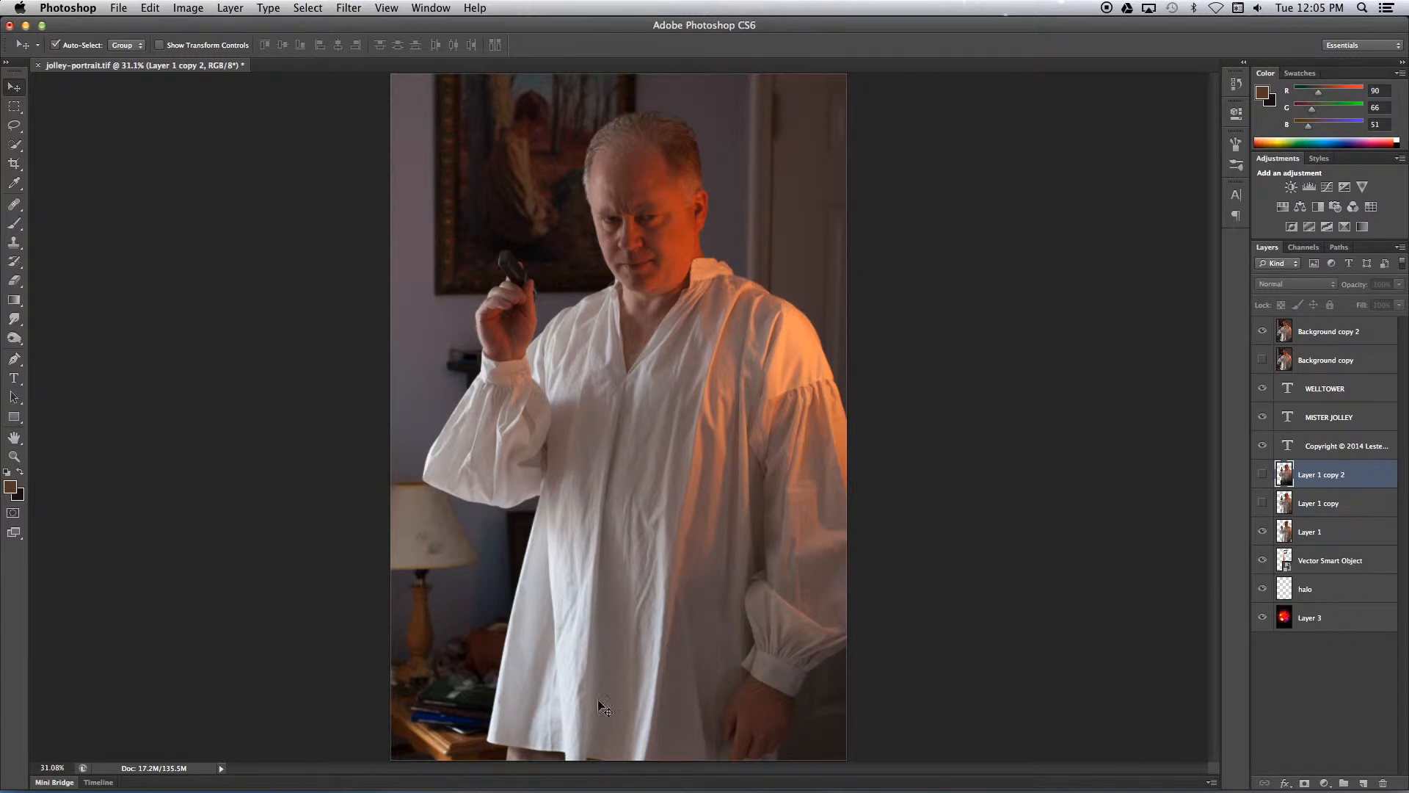
left_click(1320, 332)
left_click_drag(1319, 333, 1366, 775)
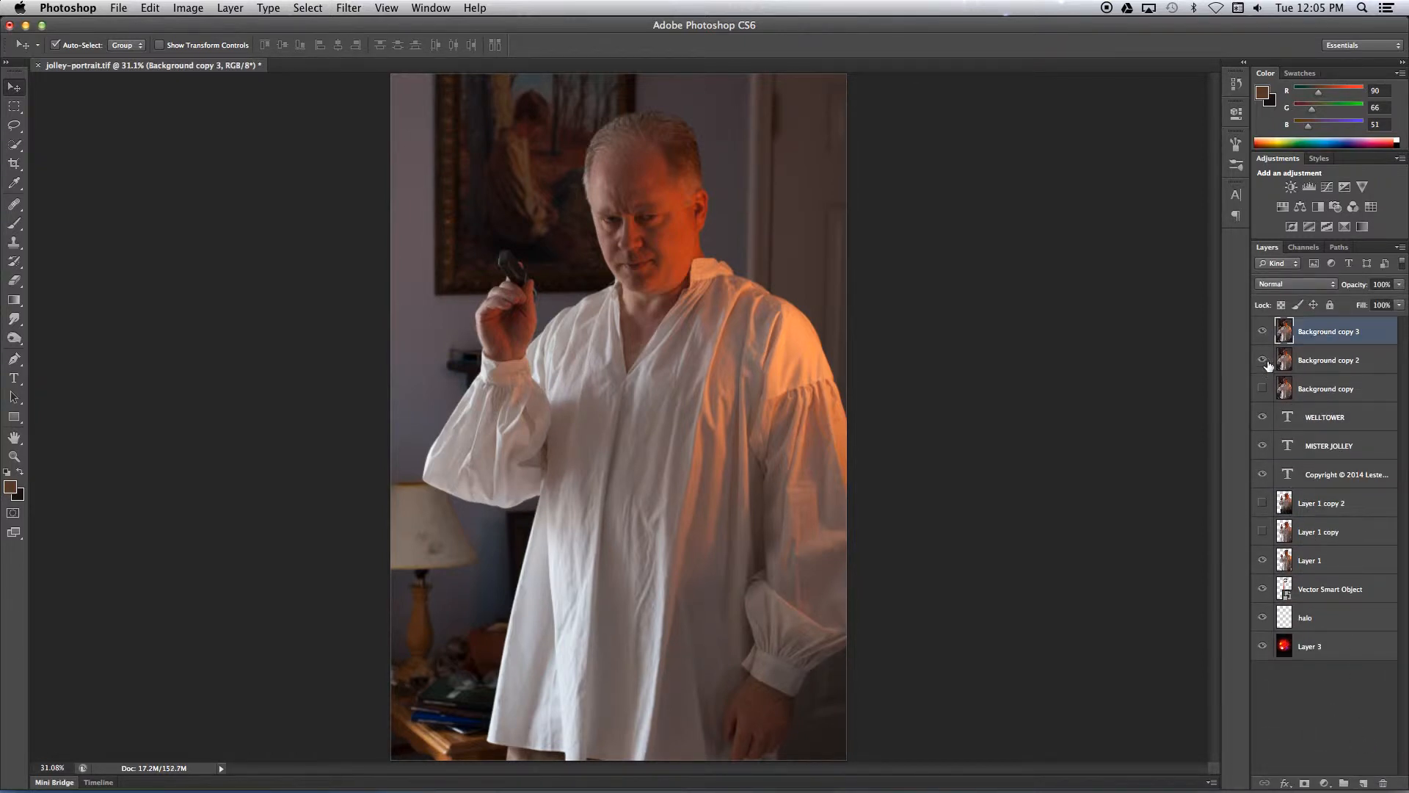
left_click(1263, 360)
Step: Select the room background on all sides of the man with the Quick Selection tool on Background copy 3
left_click(14, 146)
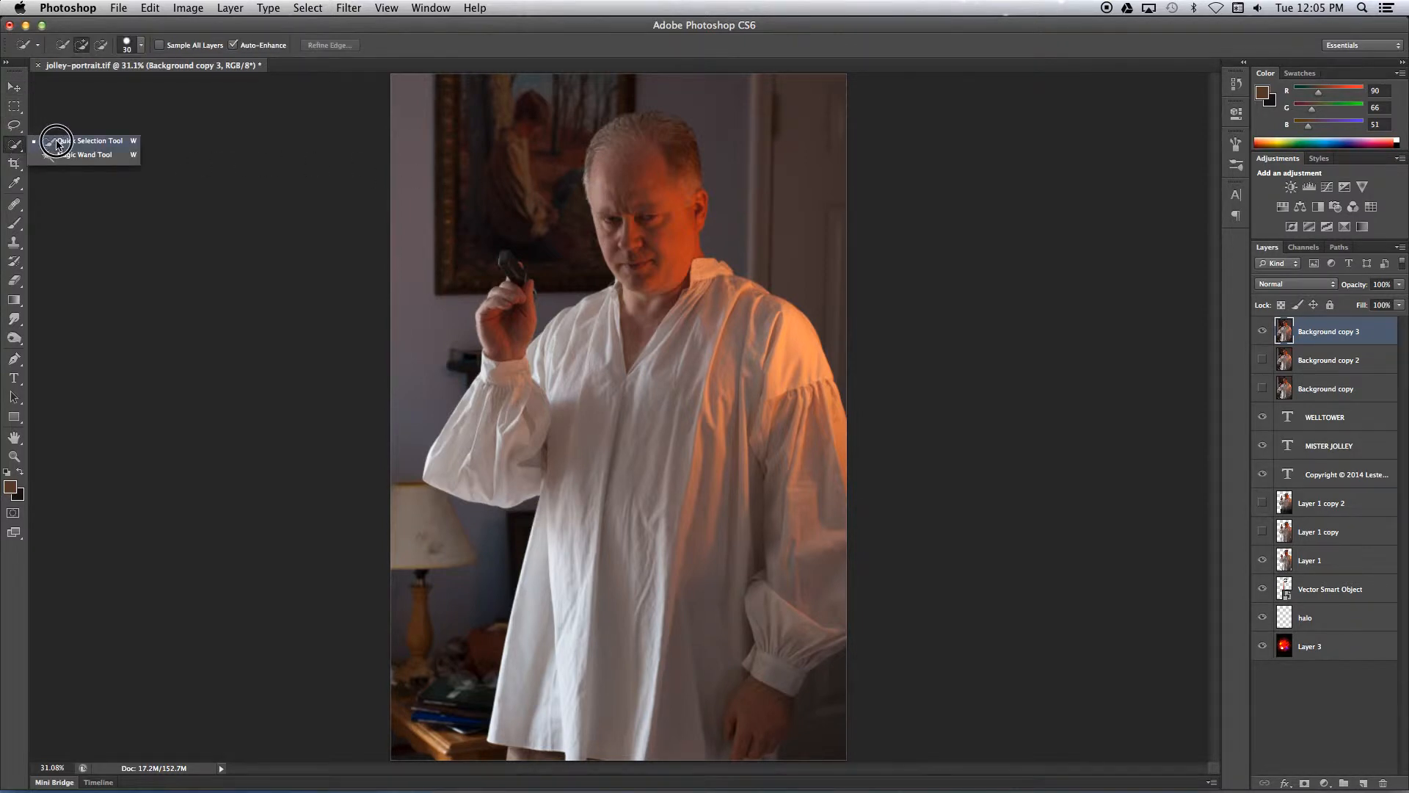
left_click(56, 140)
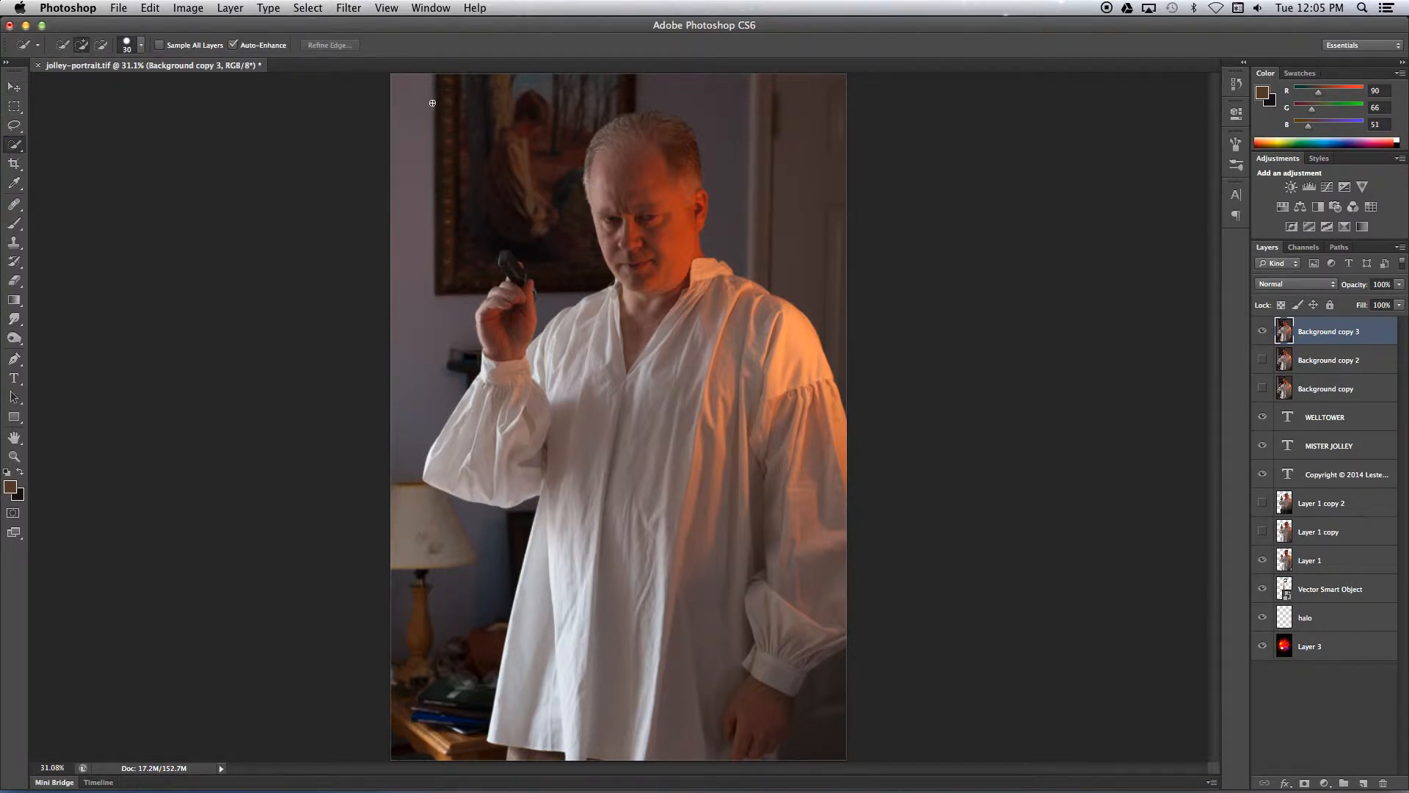
left_click_drag(387, 75, 533, 218)
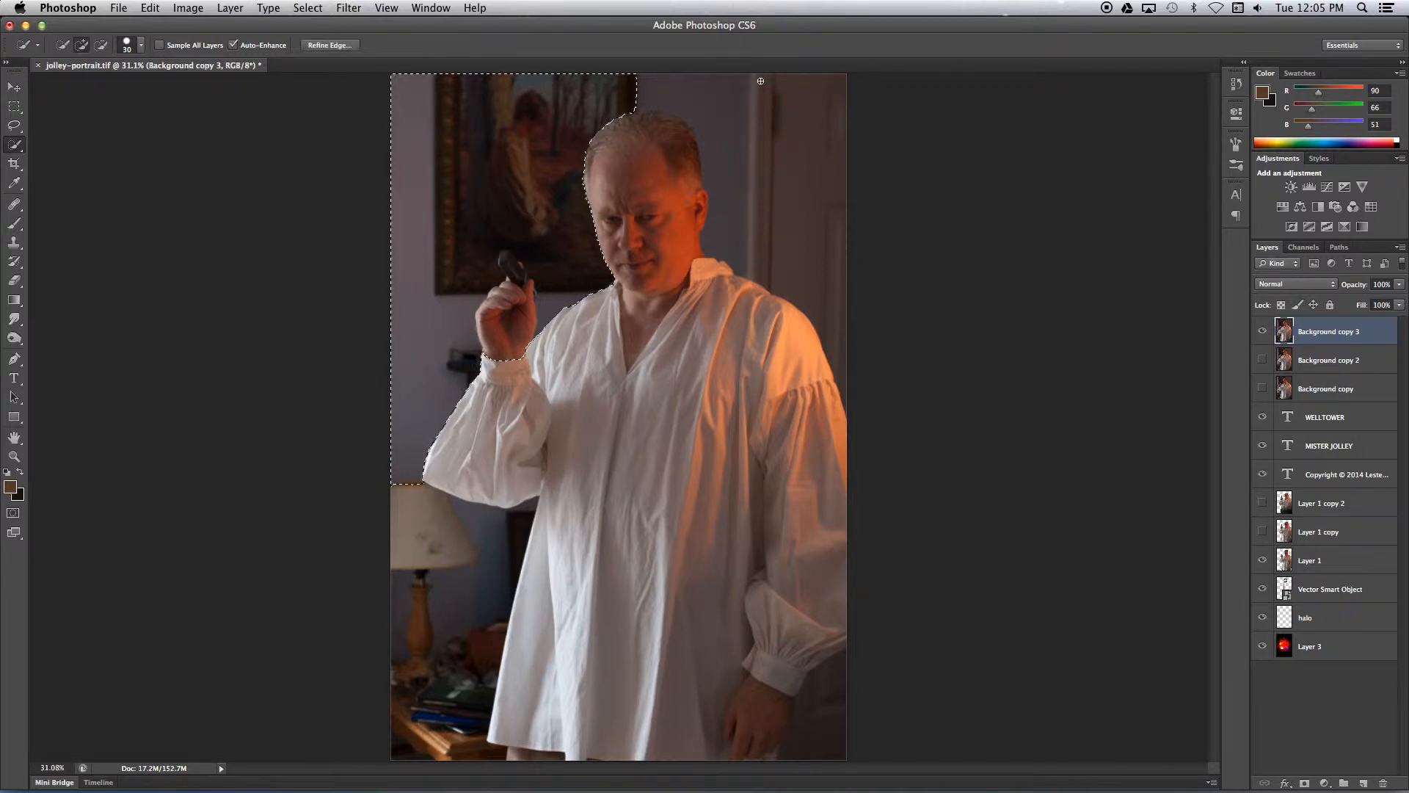
mouse_move(742, 88)
left_mouse_down()
mouse_move(764, 179)
mouse_move(797, 204)
left_mouse_up()
left_click(835, 750)
left_click_drag(828, 721, 817, 687)
left_click_drag(397, 748, 420, 650)
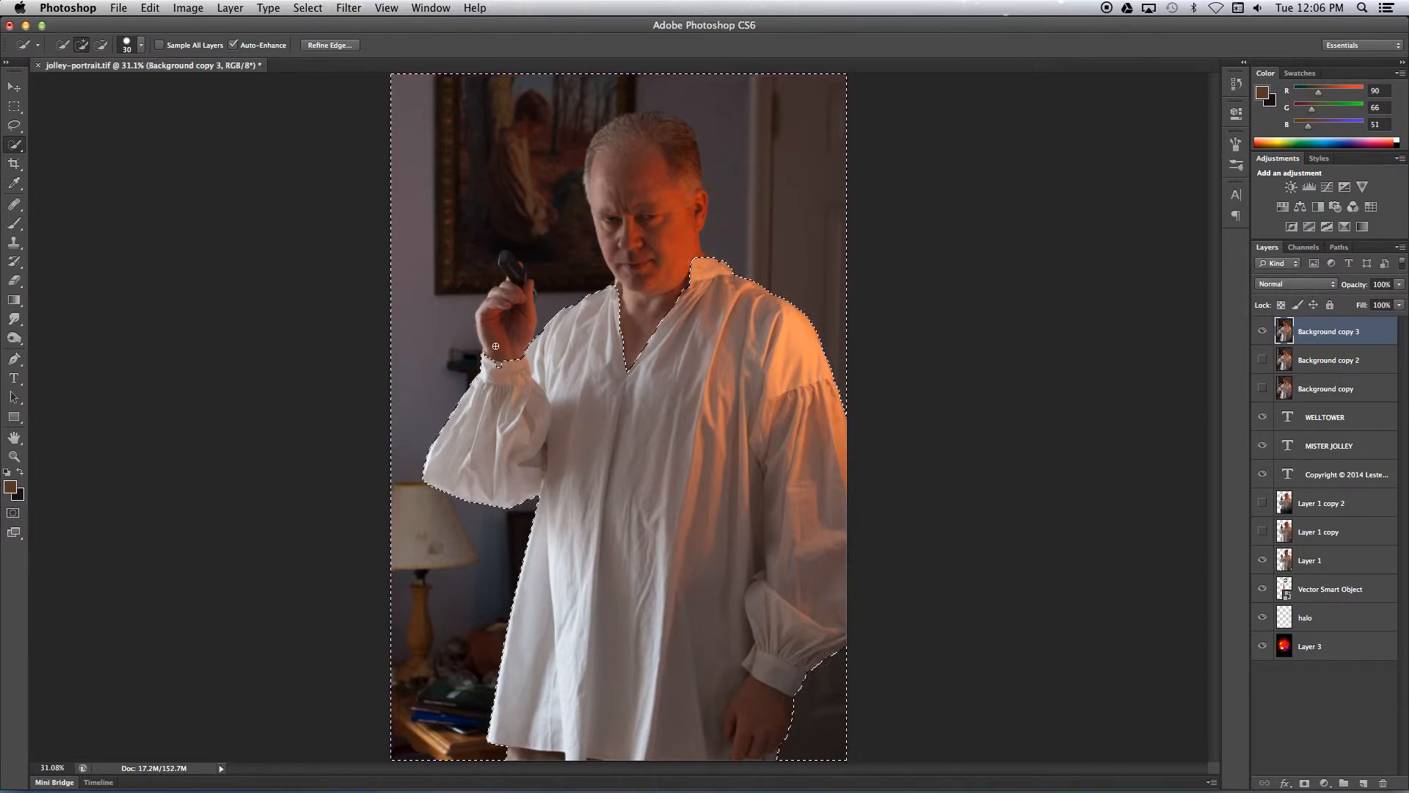
Step: Subtract the raised hand, the object it holds, the neck and the head from the selection, and invert it to select the man
key("alt")
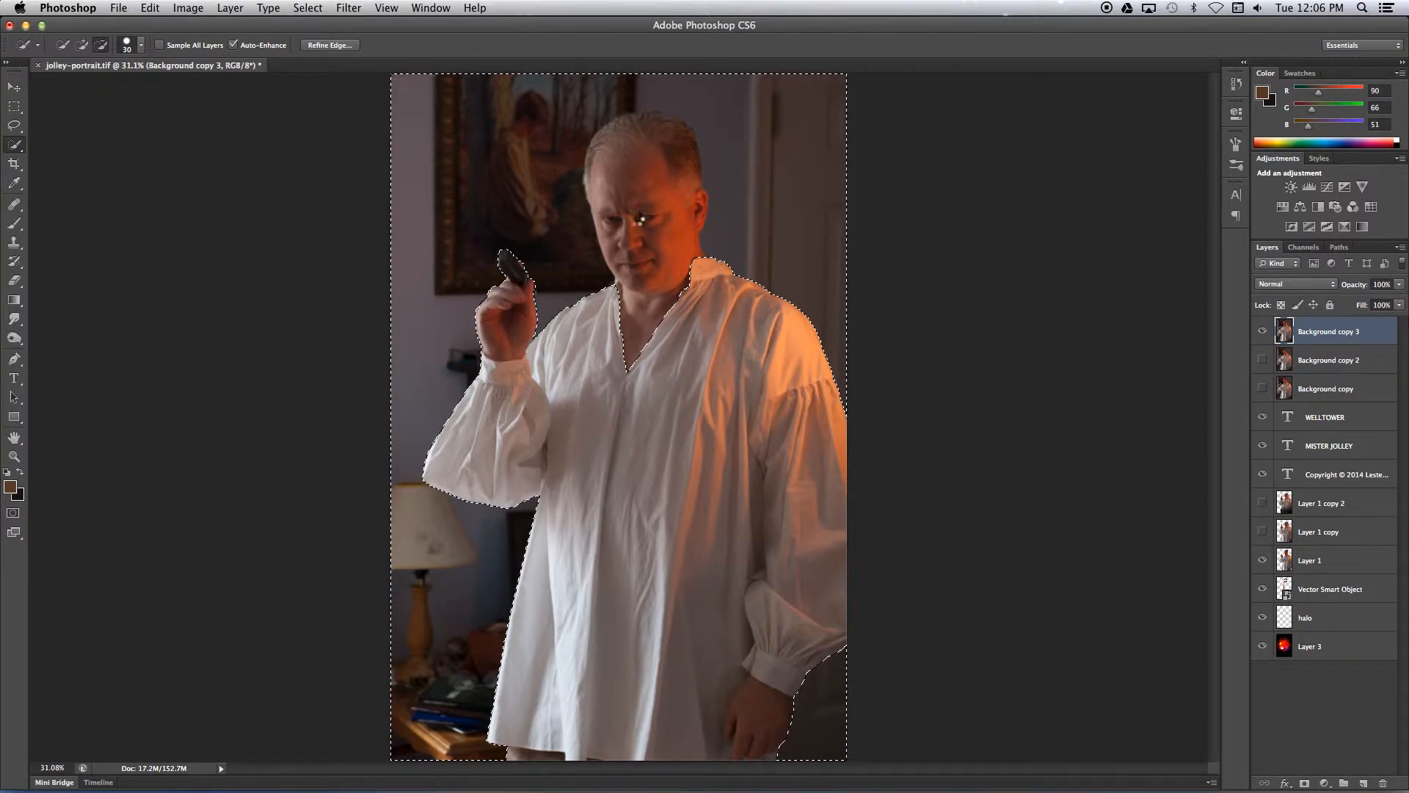
left_click_drag(648, 262, 632, 119)
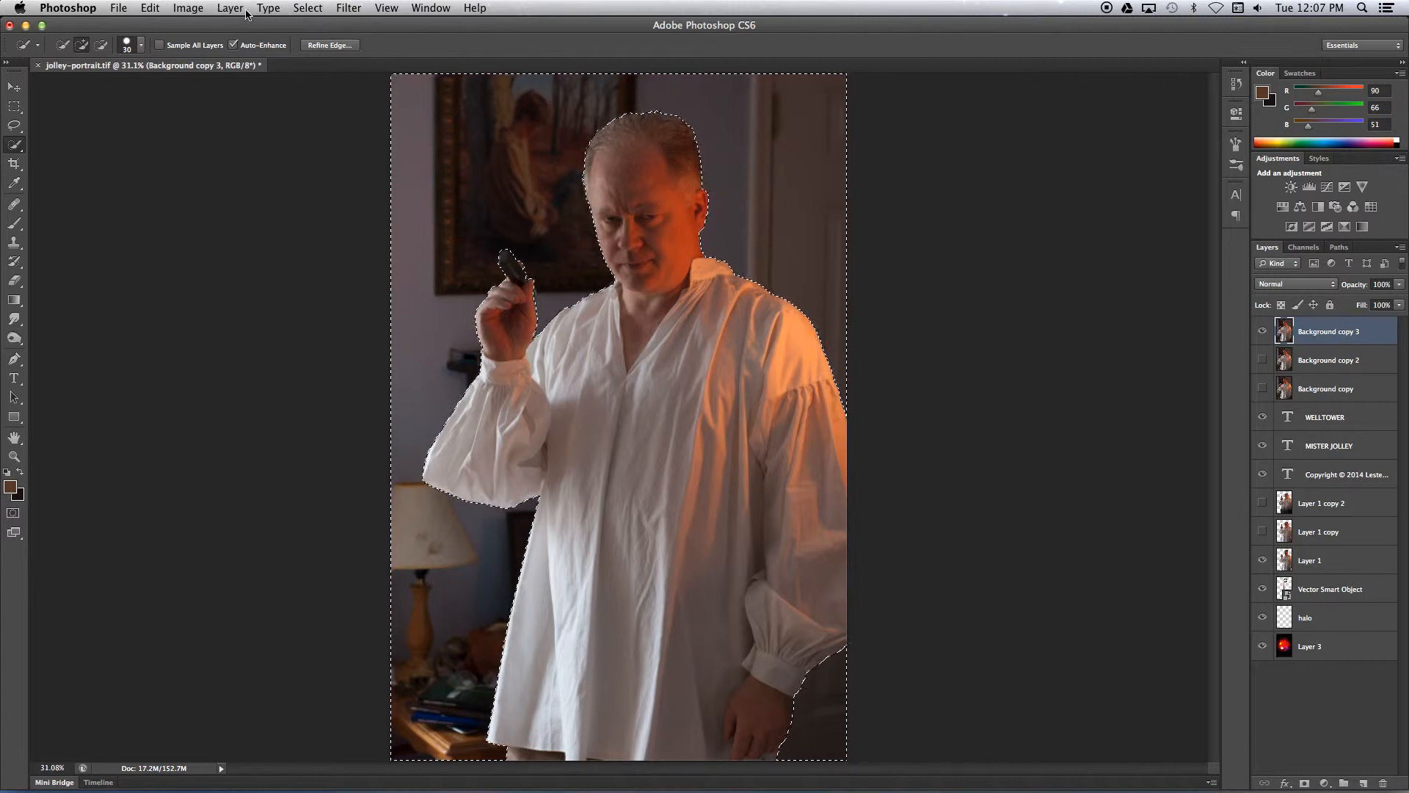
left_click(308, 10)
left_click(320, 67)
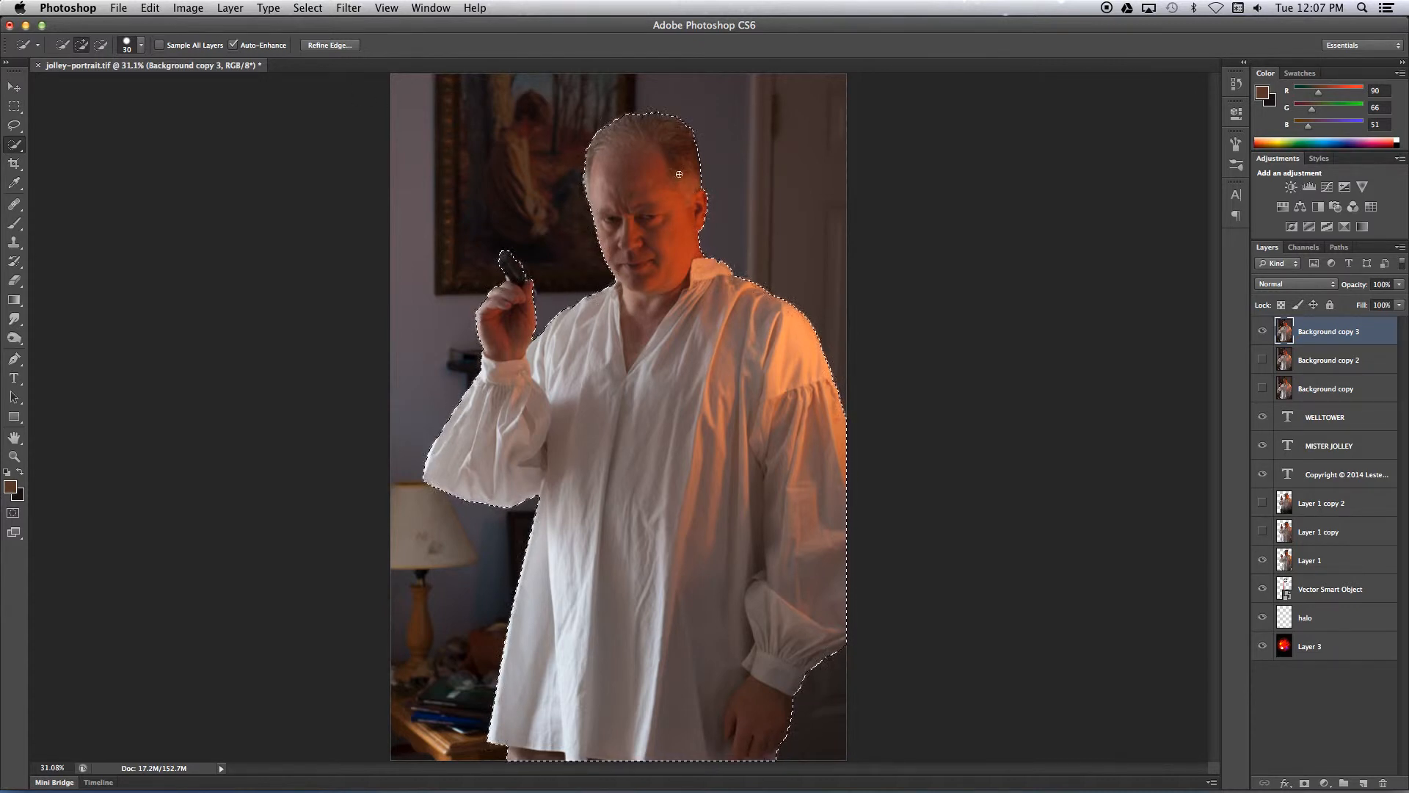
Step: Copy the selected man and paste him onto a new layer
left_click(149, 8)
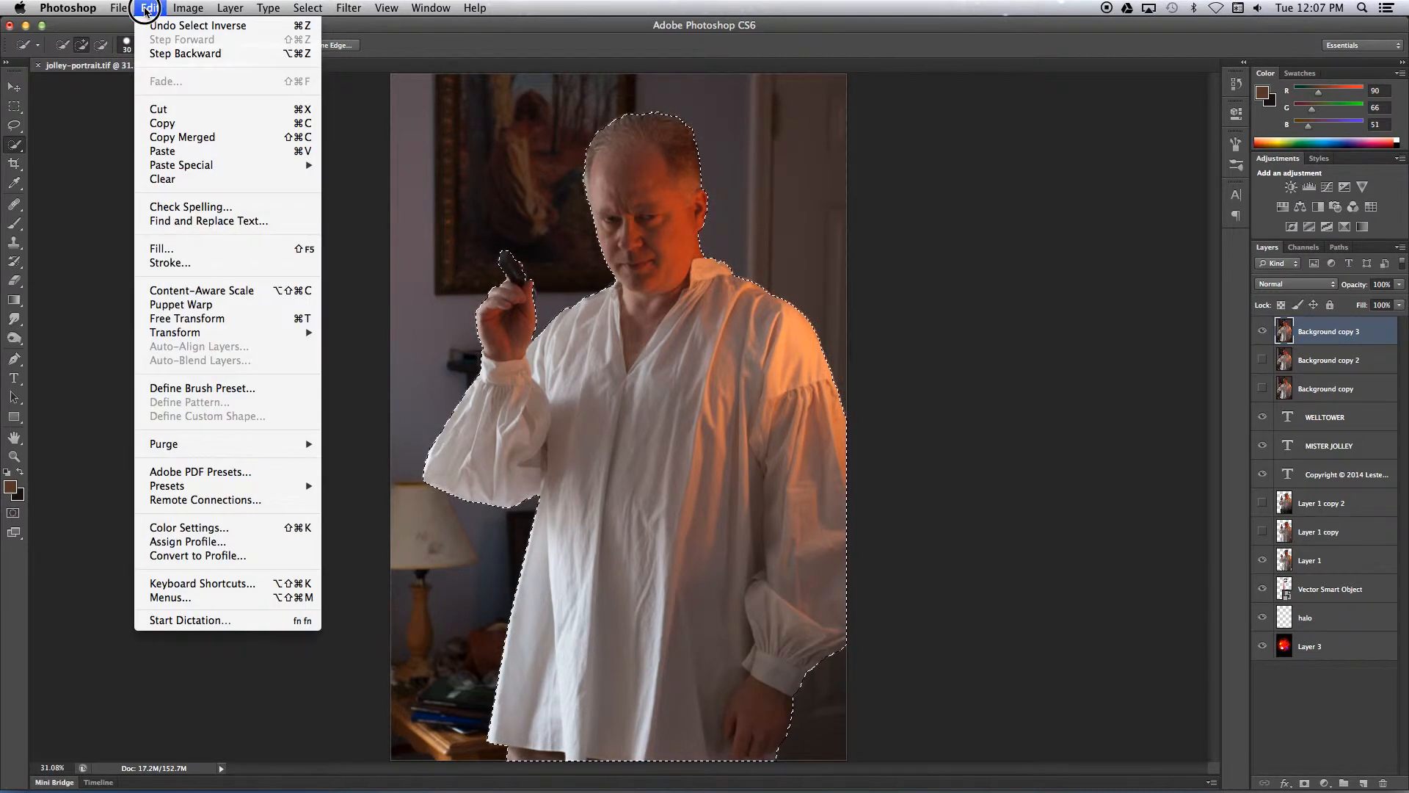
left_click(159, 124)
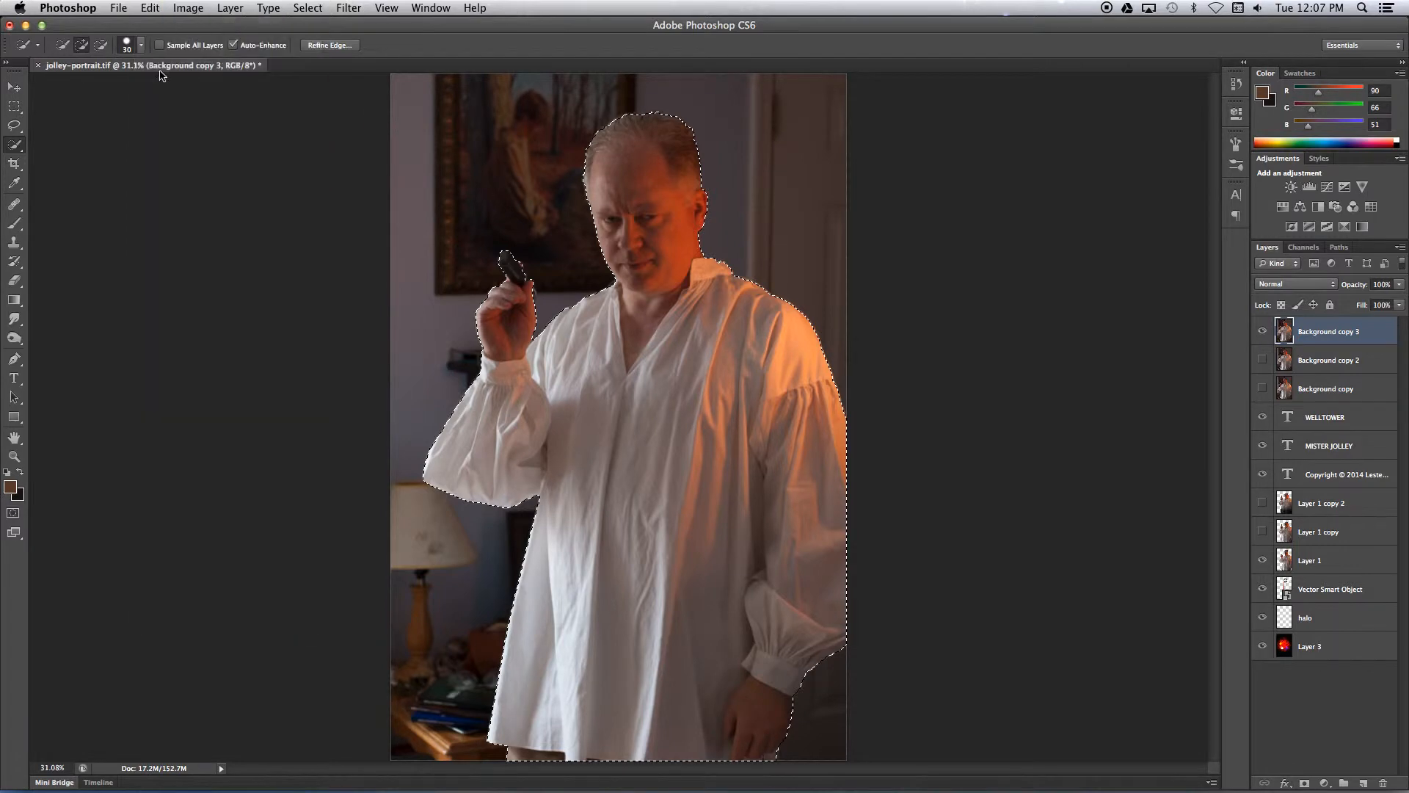
left_click(150, 8)
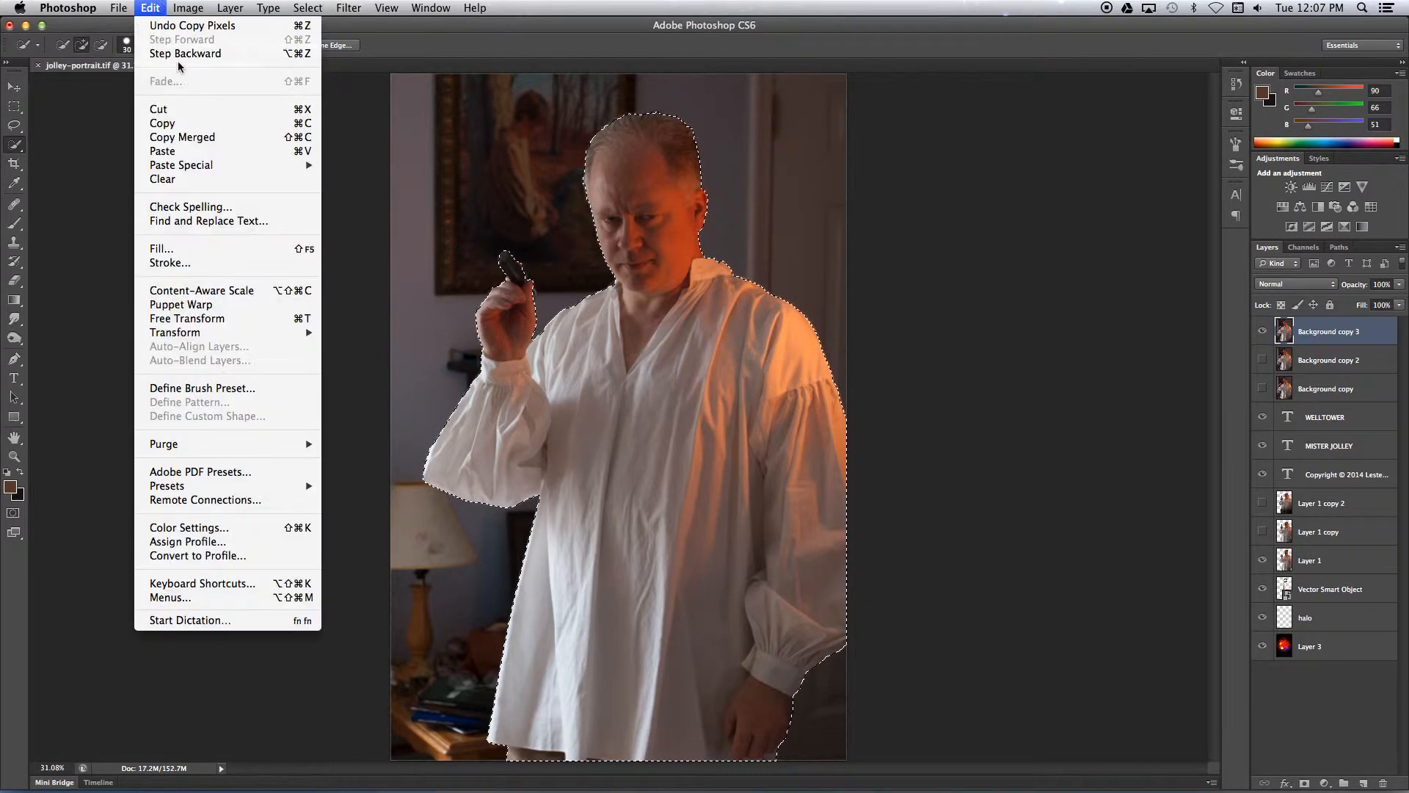
left_click(162, 151)
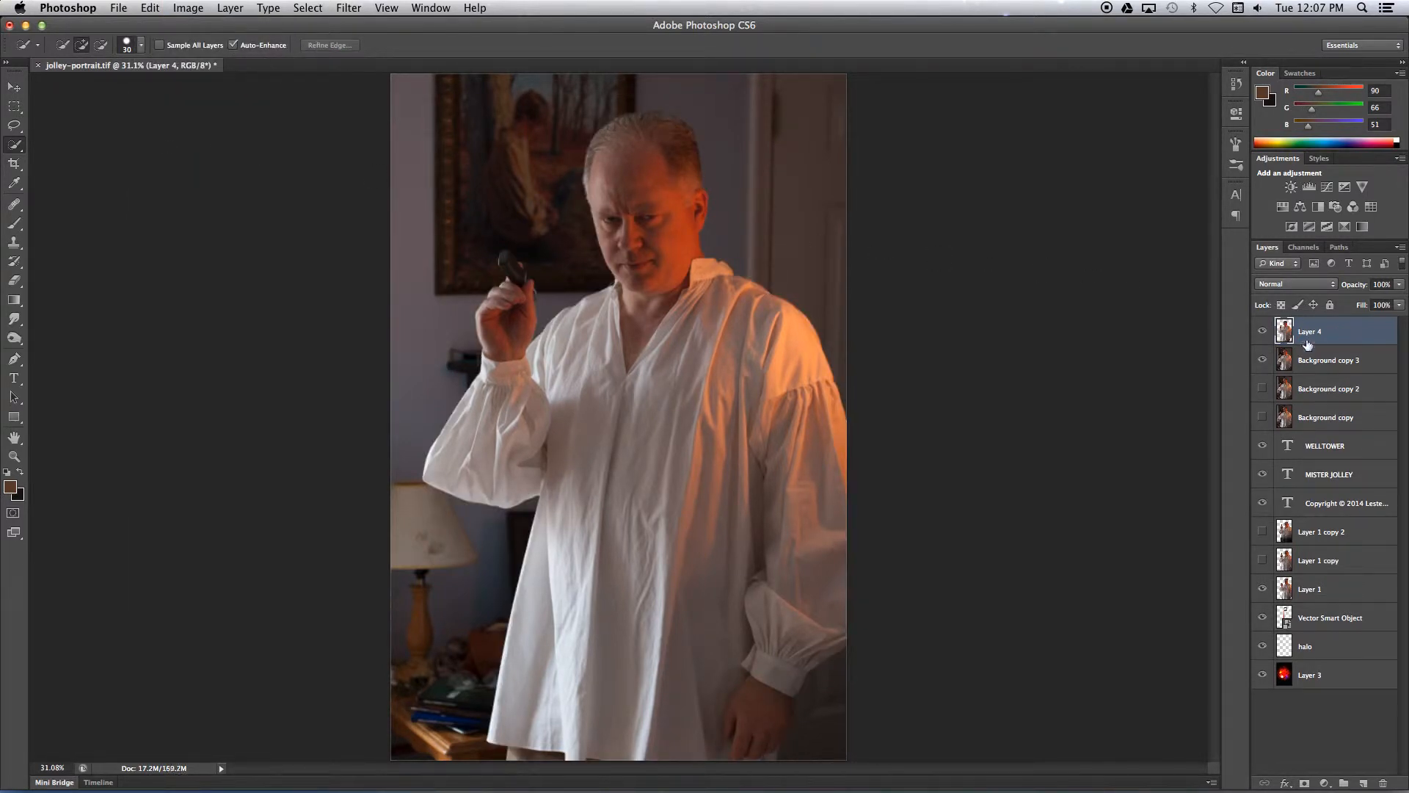
Step: Hide all layers except Layer 4, the text, Vector Smart Object, halo and Layer 3, and move Layer 4 below the copyright text
left_click(1262, 360)
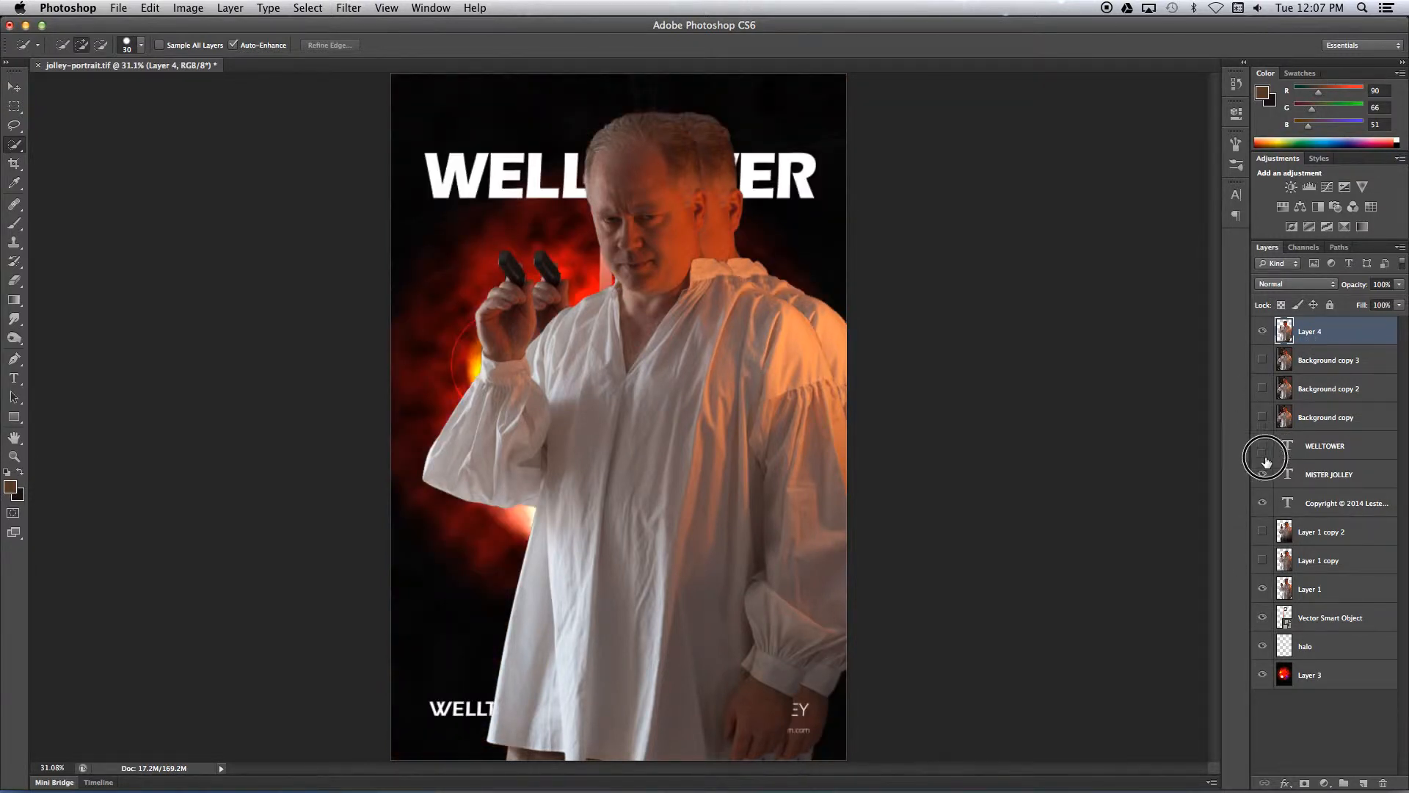
left_click(1263, 677)
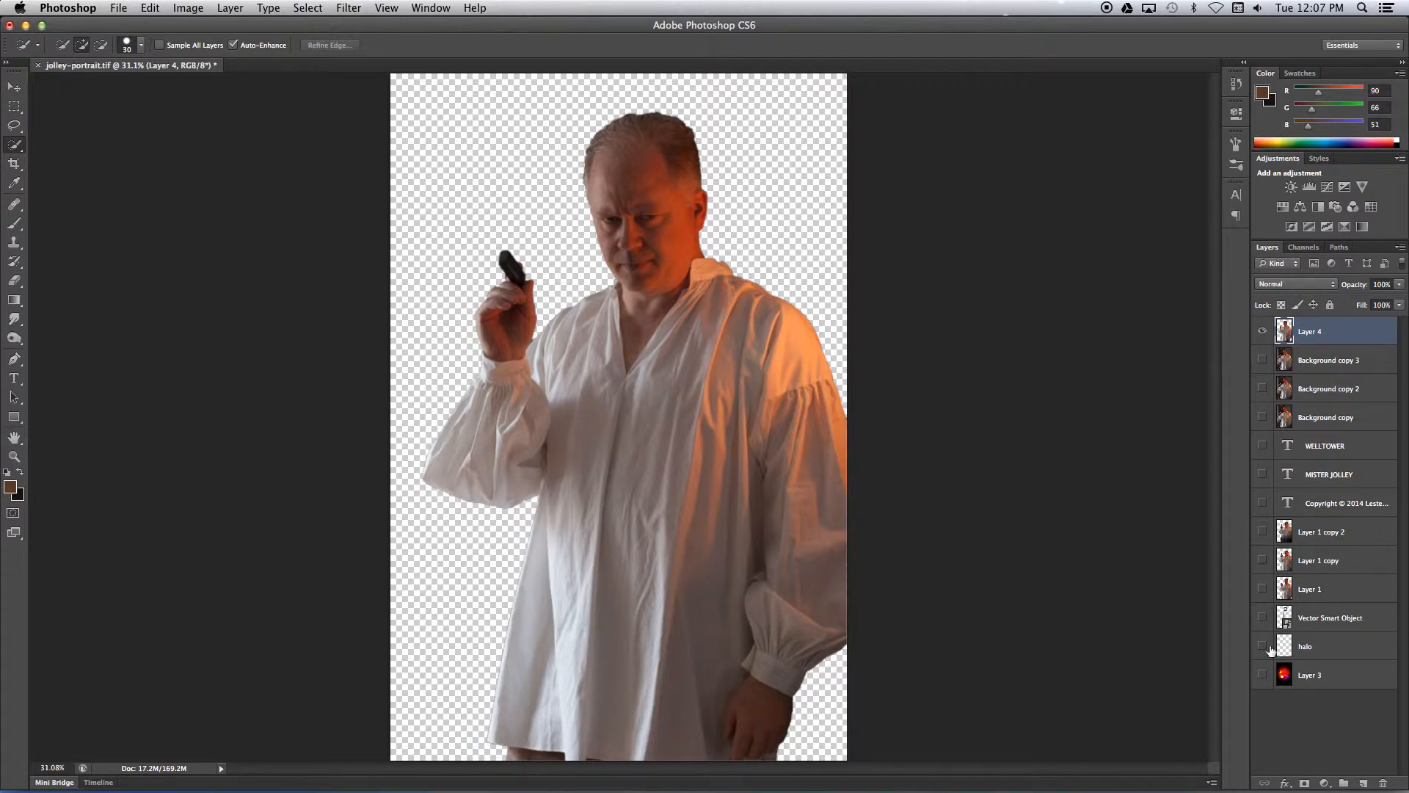
left_click(1263, 676)
left_click(1263, 646)
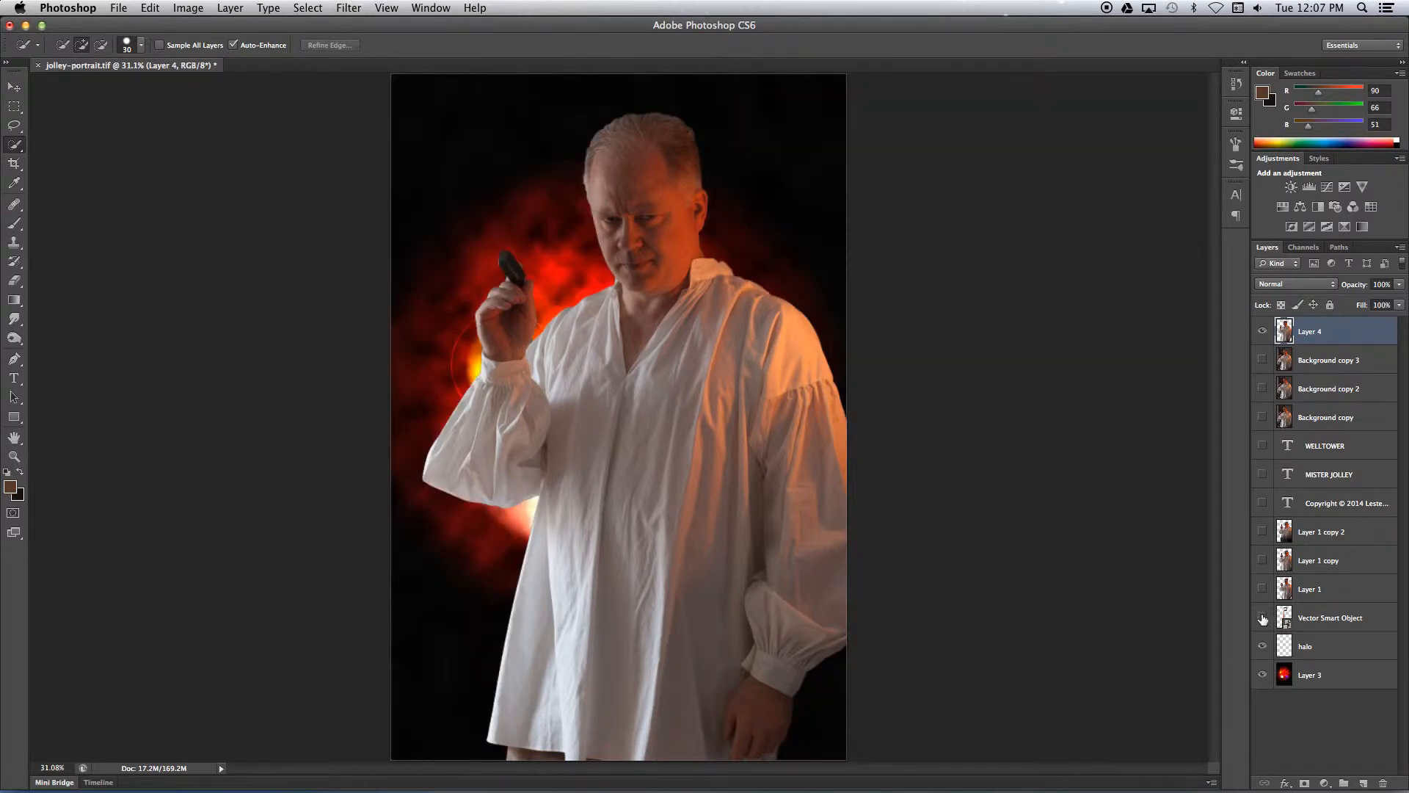
left_click(1262, 618)
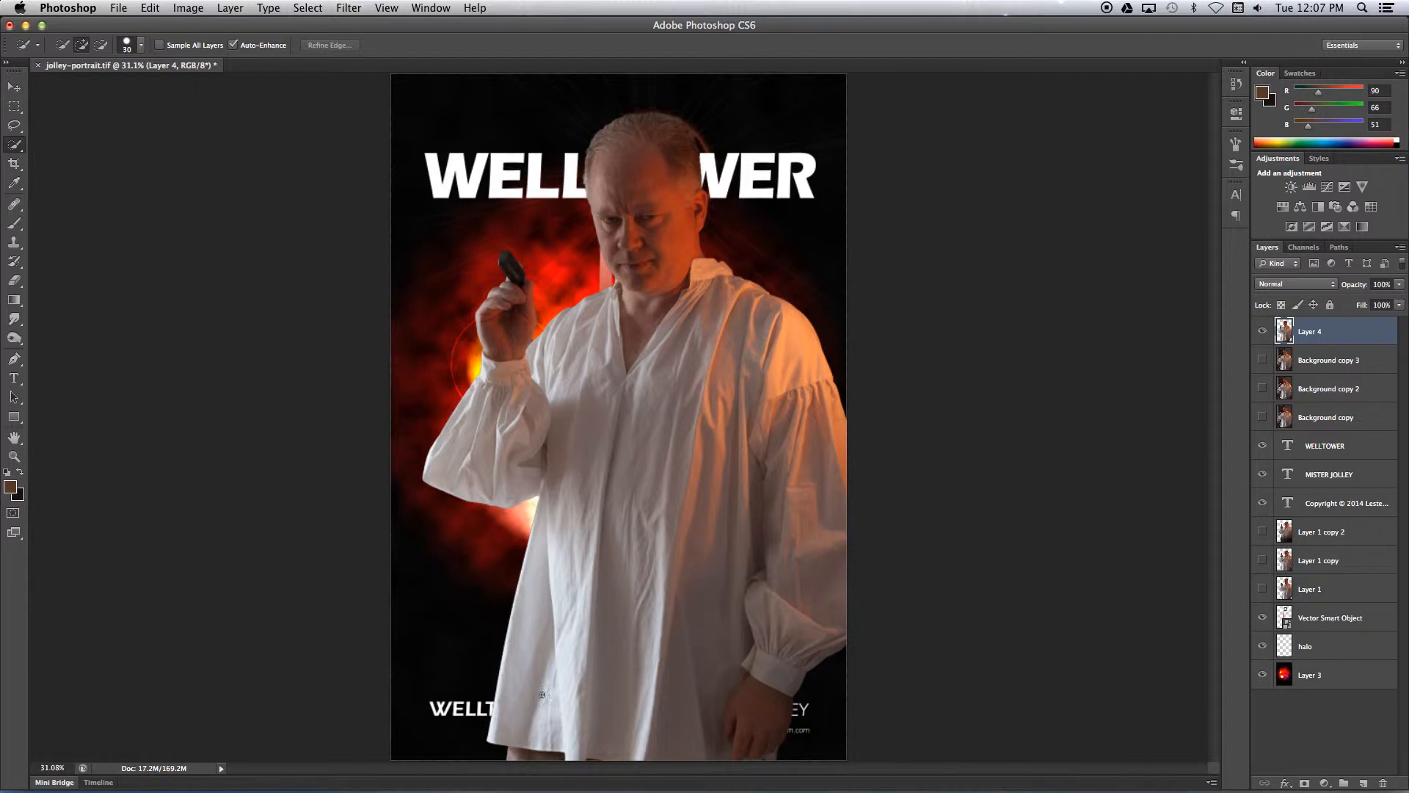
left_click_drag(1303, 331, 1329, 519)
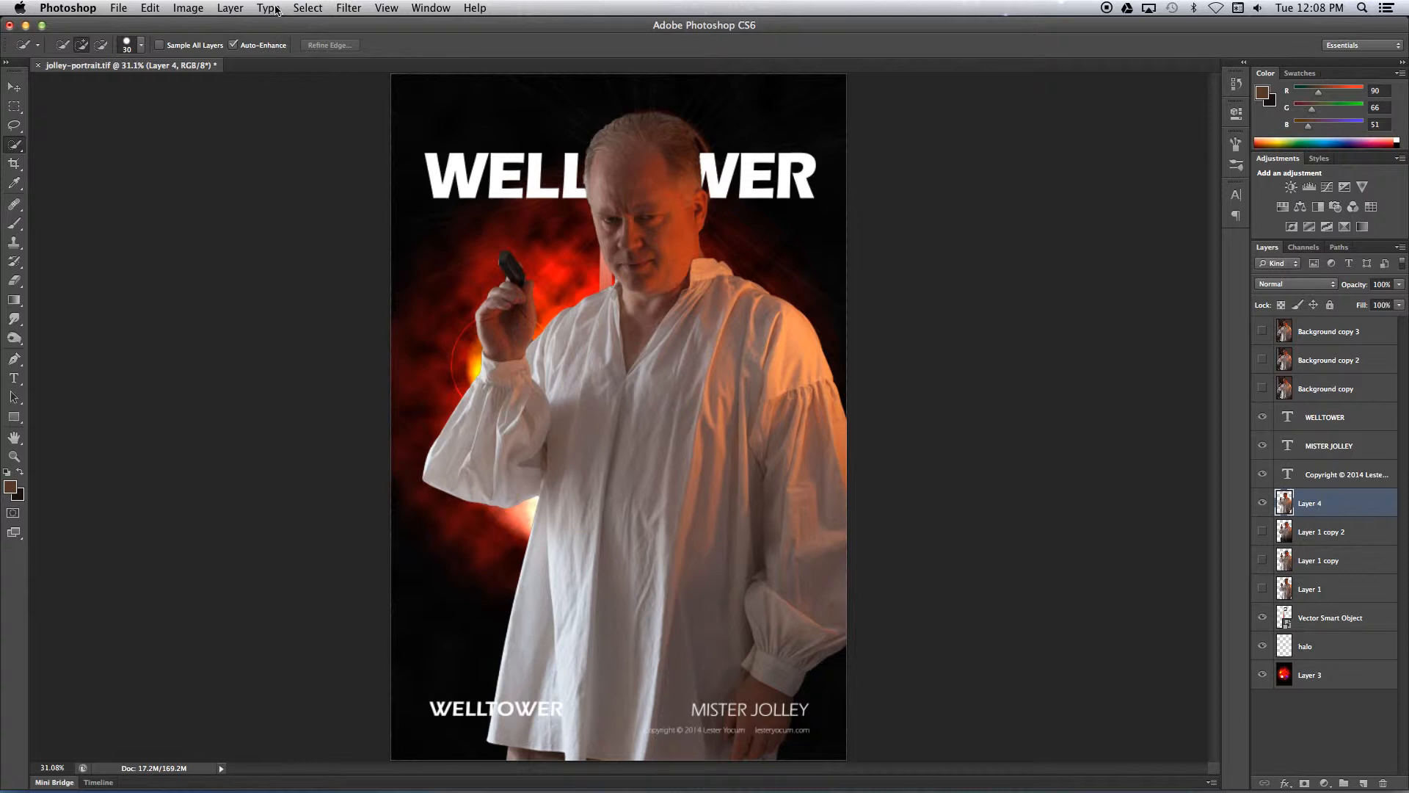
Step: Open the Liquify filter on Layer 4, try a warp stroke on the face's edge with brush size 125, and undo it
left_click(348, 8)
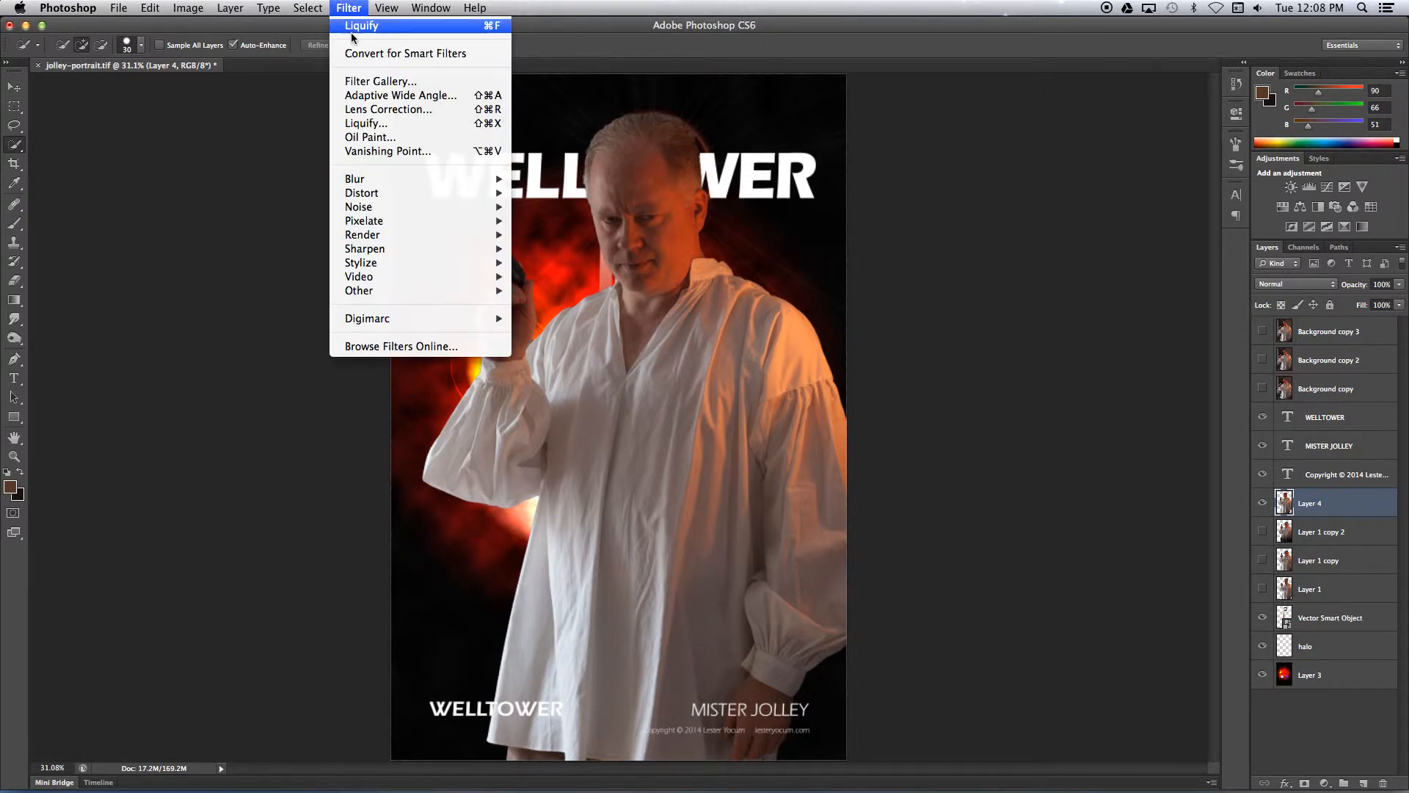
left_click(361, 124)
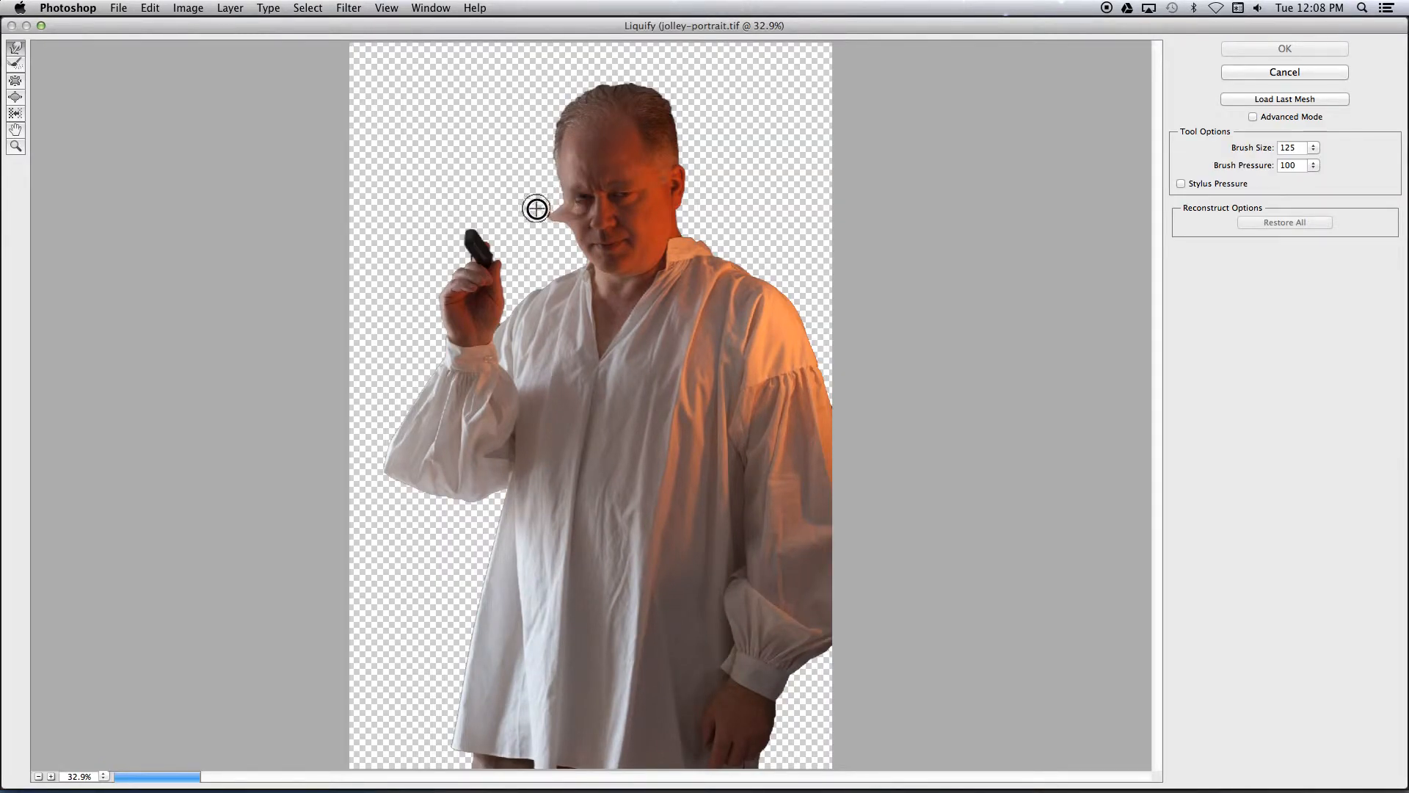
left_click_drag(552, 173, 552, 174)
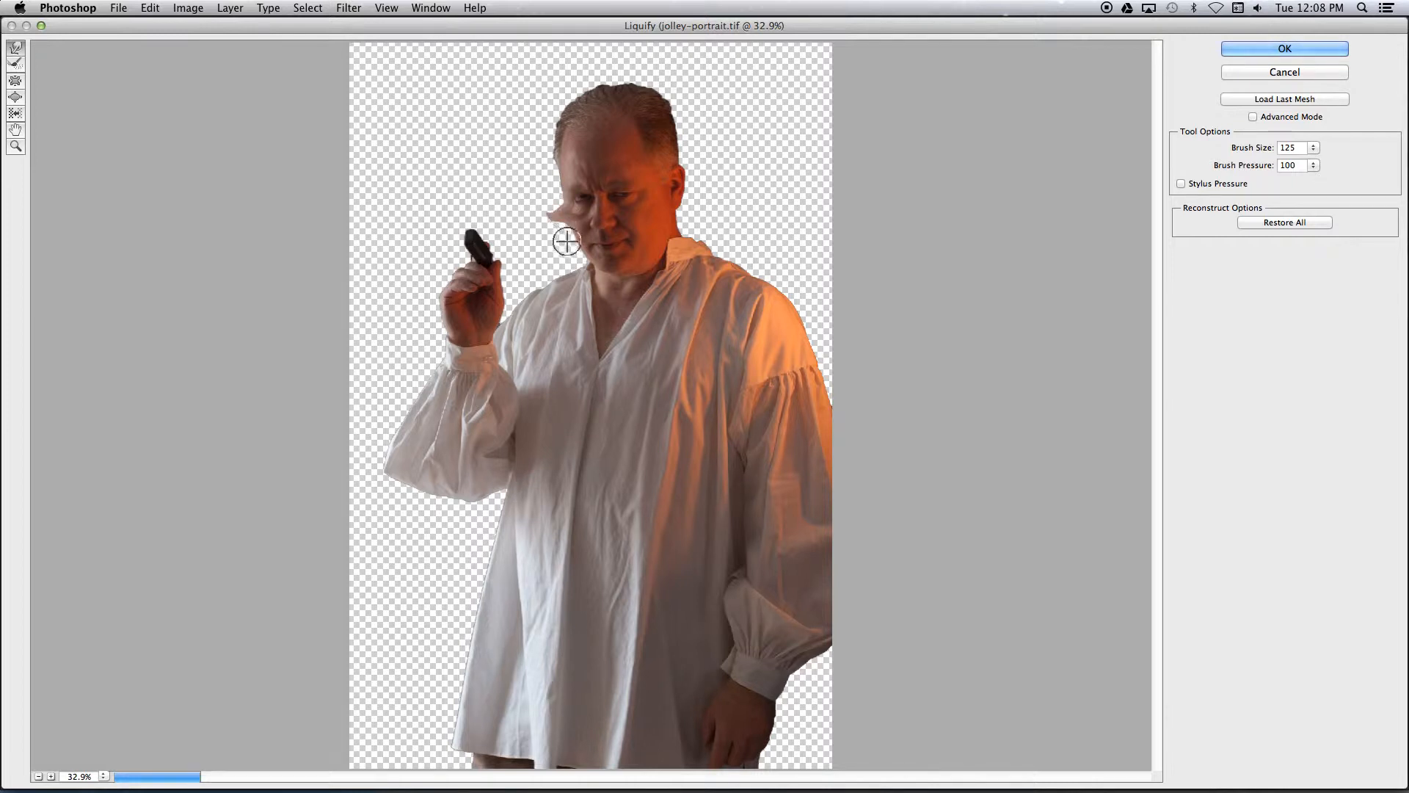
key("super+z")
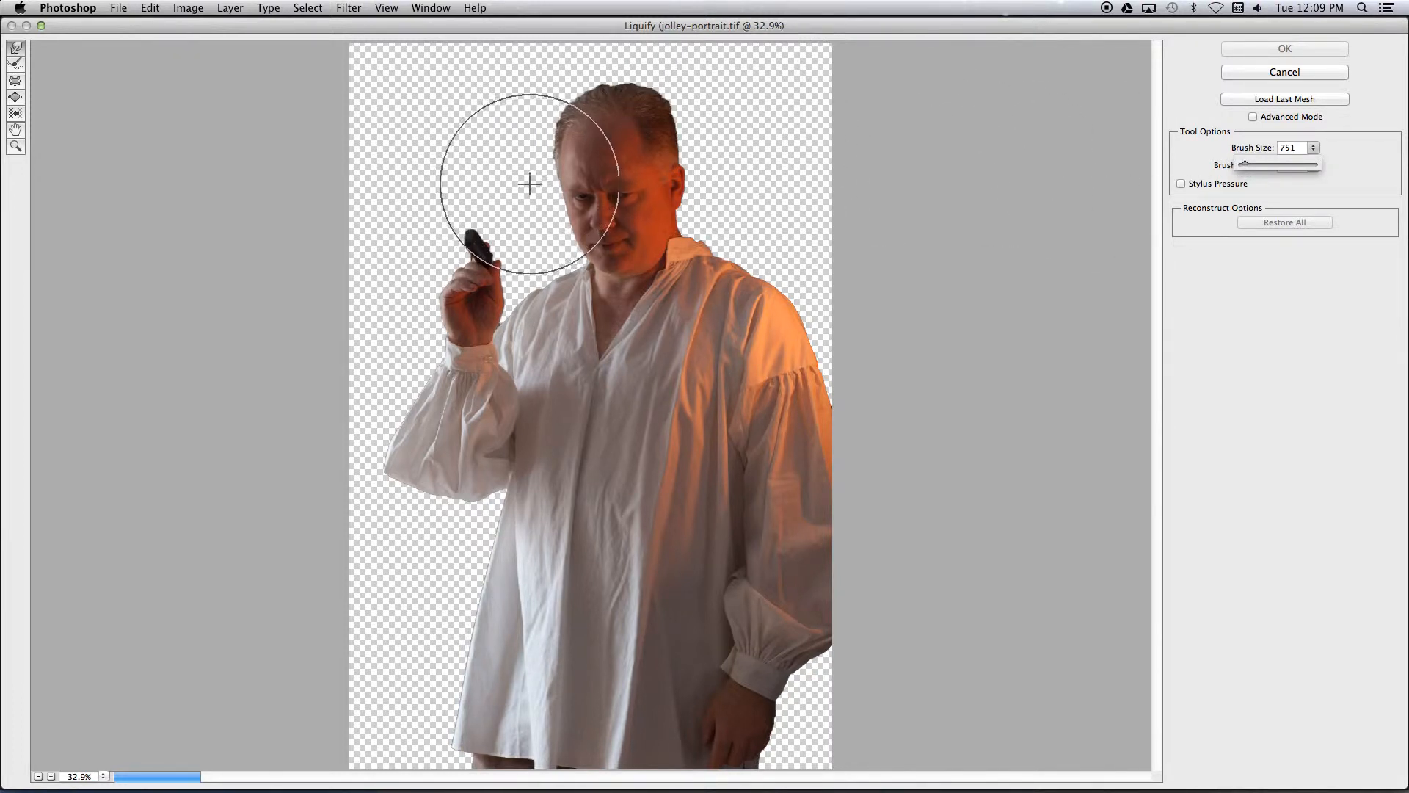
Step: Set the Liquify brush size to 600 and warp the cheek, crown and jaw into a shorter, wider head
key("bracketleft")
key("bracketleft")
key("bracketleft")
key("bracketleft")
key("bracketleft")
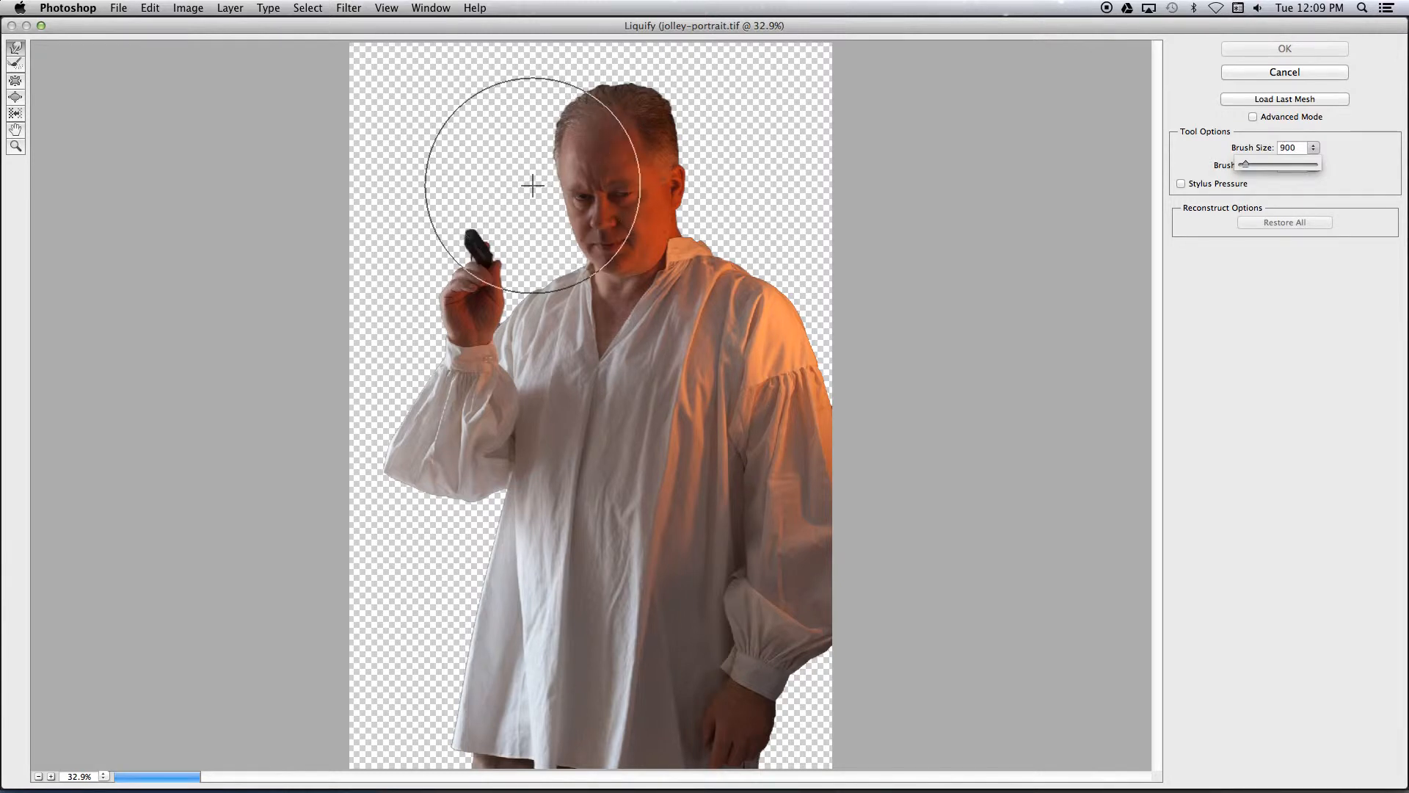
key("bracketright")
key("bracketright")
key("bracketright")
key("bracketright")
key("bracketright")
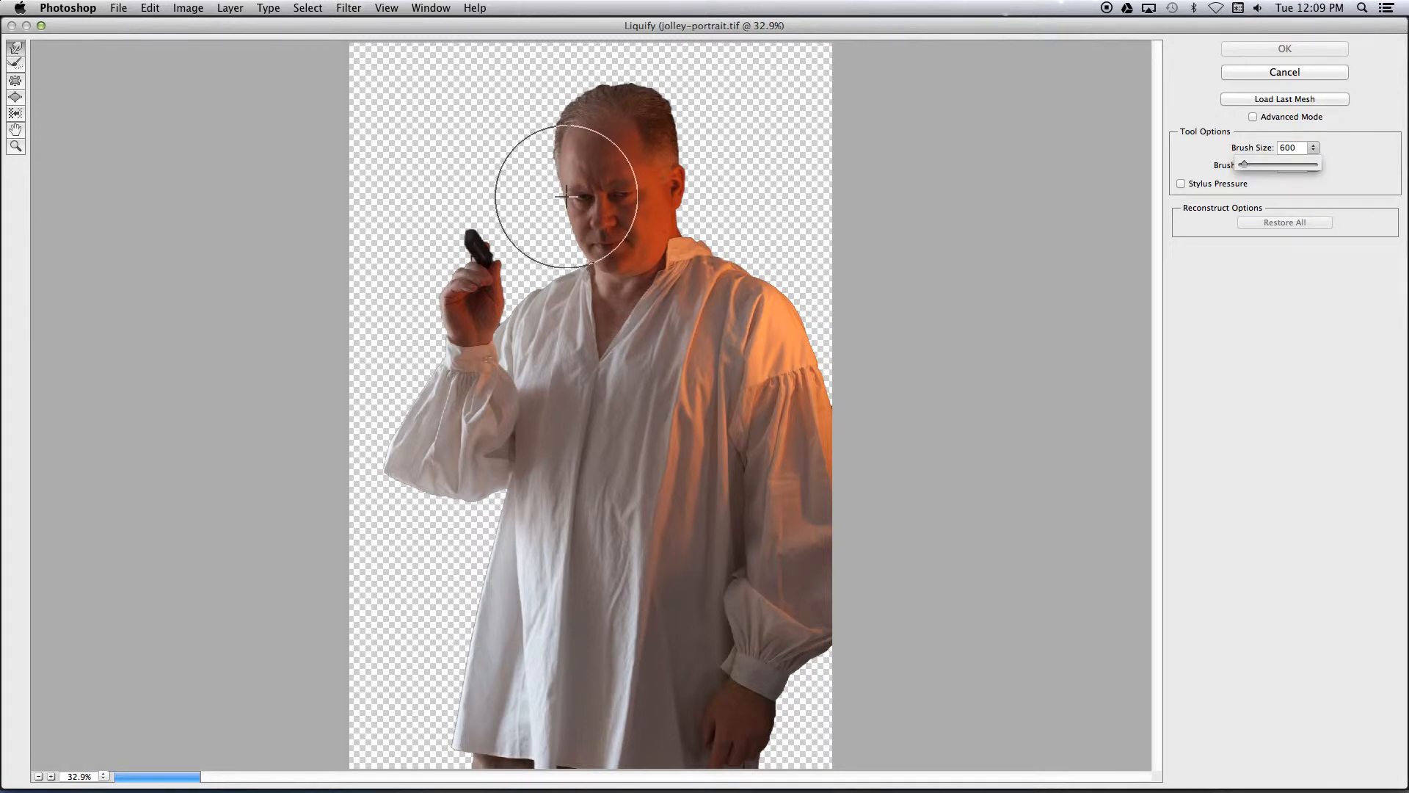
left_click_drag(565, 198, 569, 220)
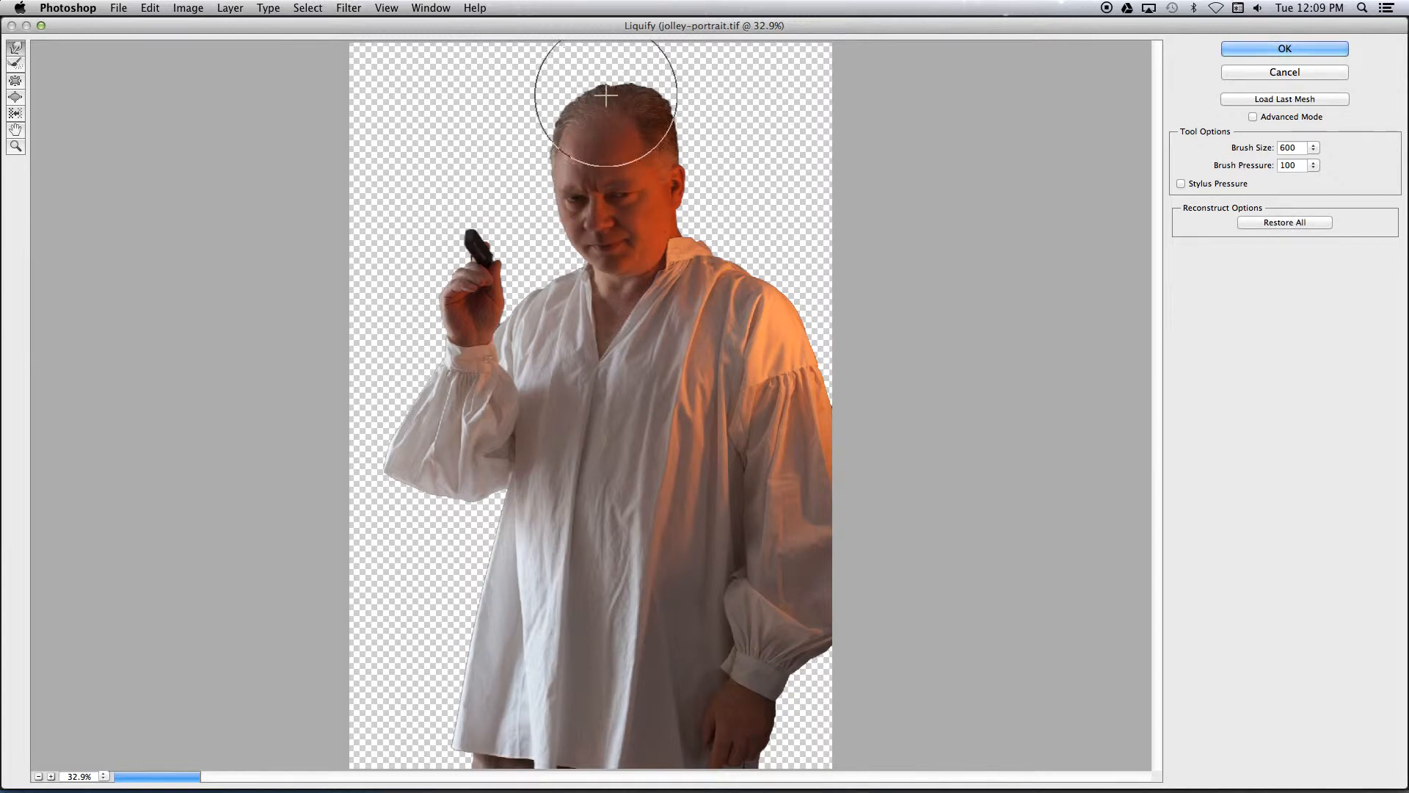
left_click_drag(585, 65, 629, 78)
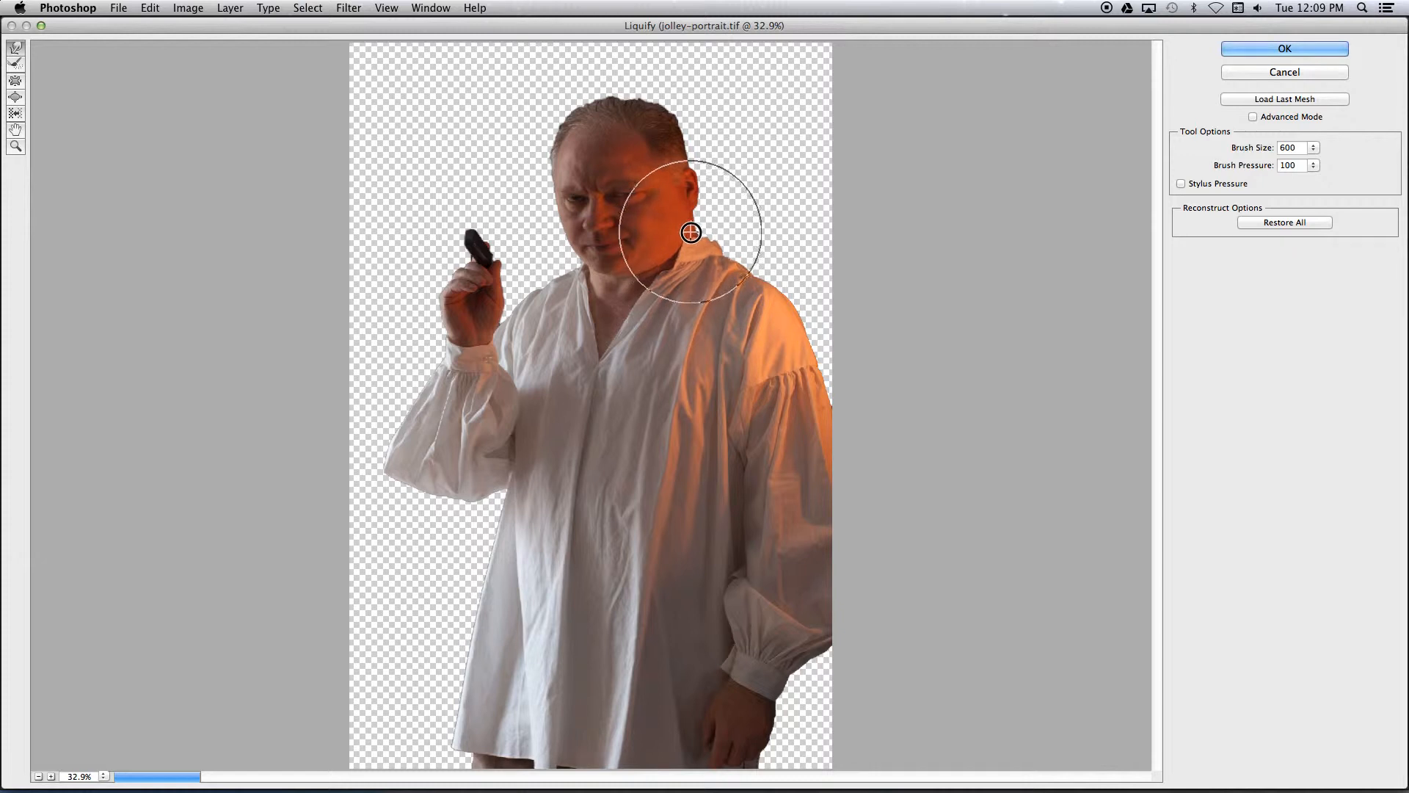
Step: Push the orange-lit shoulder, the lowered cuff and hand, and the raised hand outward with the 600 brush
mouse_move(748, 293)
left_mouse_down()
mouse_move(769, 290)
mouse_move(800, 355)
mouse_move(816, 324)
mouse_move(816, 384)
left_mouse_up()
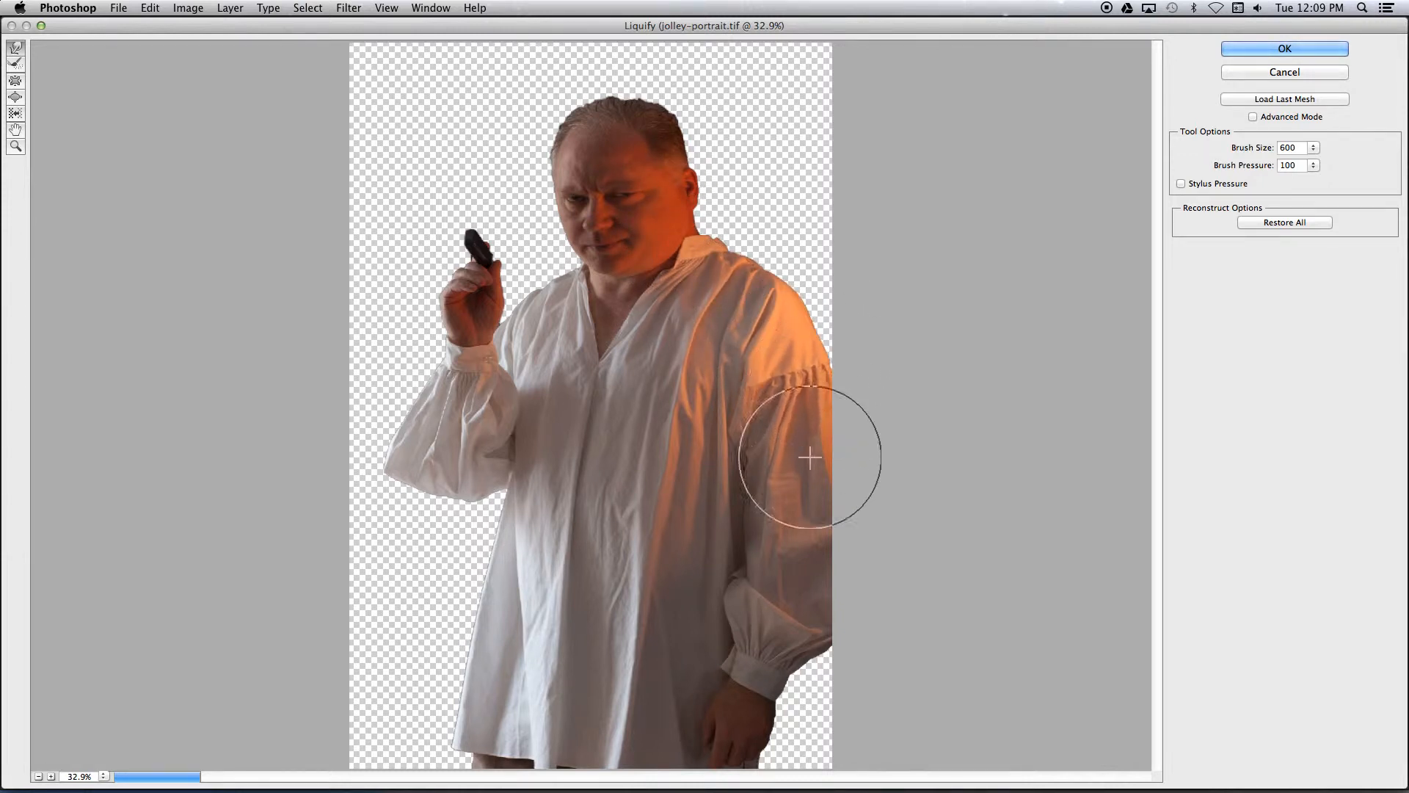
left_click_drag(777, 690, 771, 730)
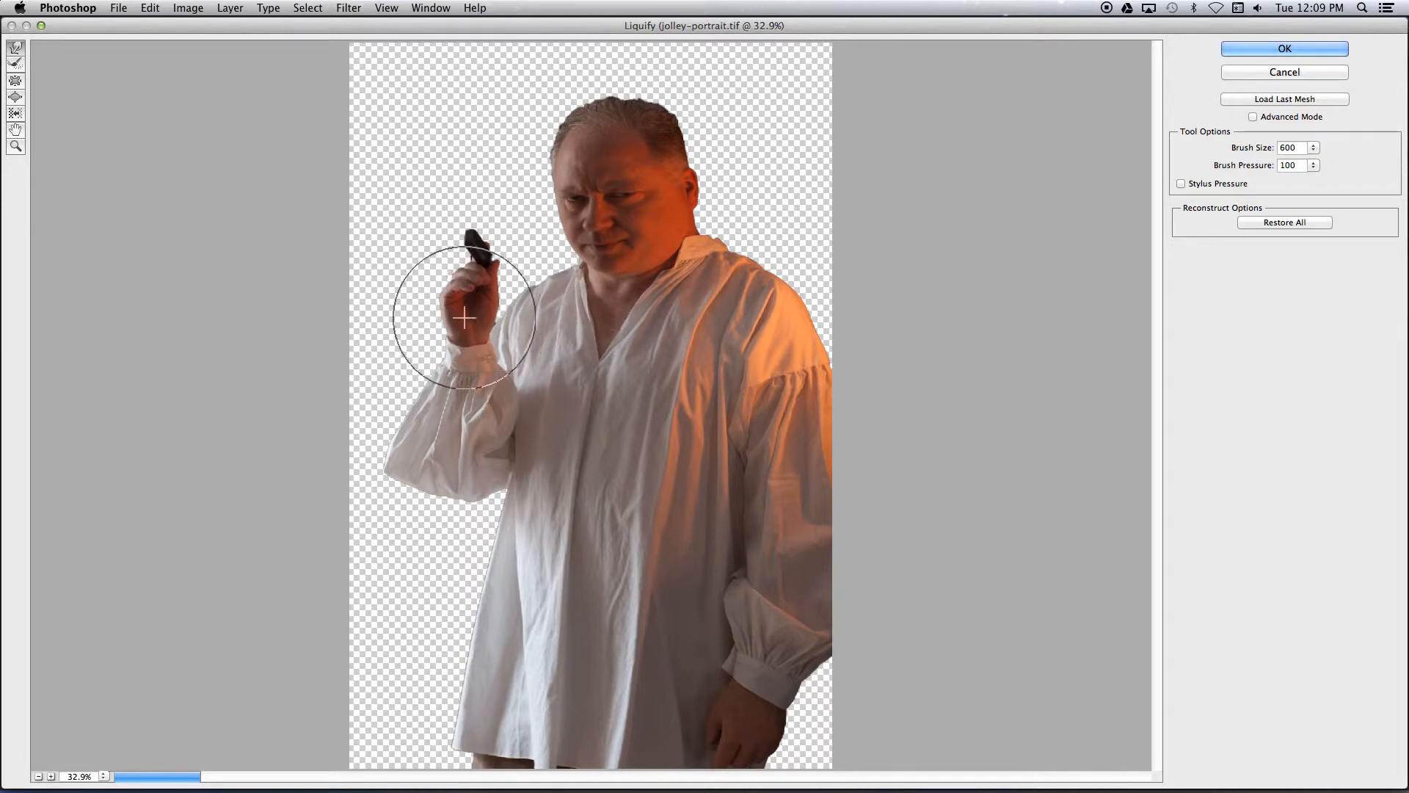
mouse_move(440, 309)
left_mouse_down()
mouse_move(456, 267)
mouse_move(443, 251)
mouse_move(465, 230)
mouse_move(468, 245)
left_mouse_up()
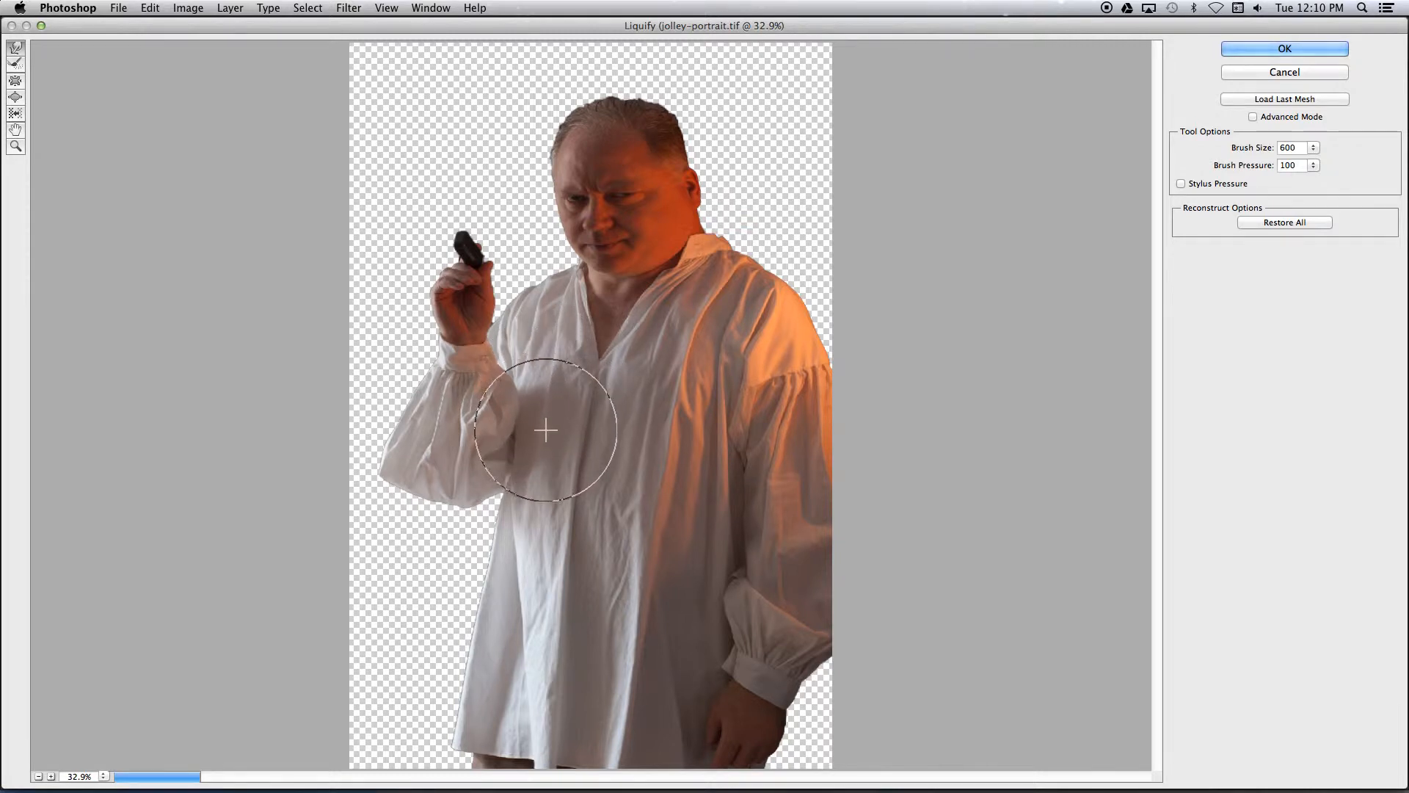
Step: Set the Liquify brush size to 900 and push the shirt outward to widen the man's torso and sleeves
key("bracketright")
key("bracketright")
key("bracketright")
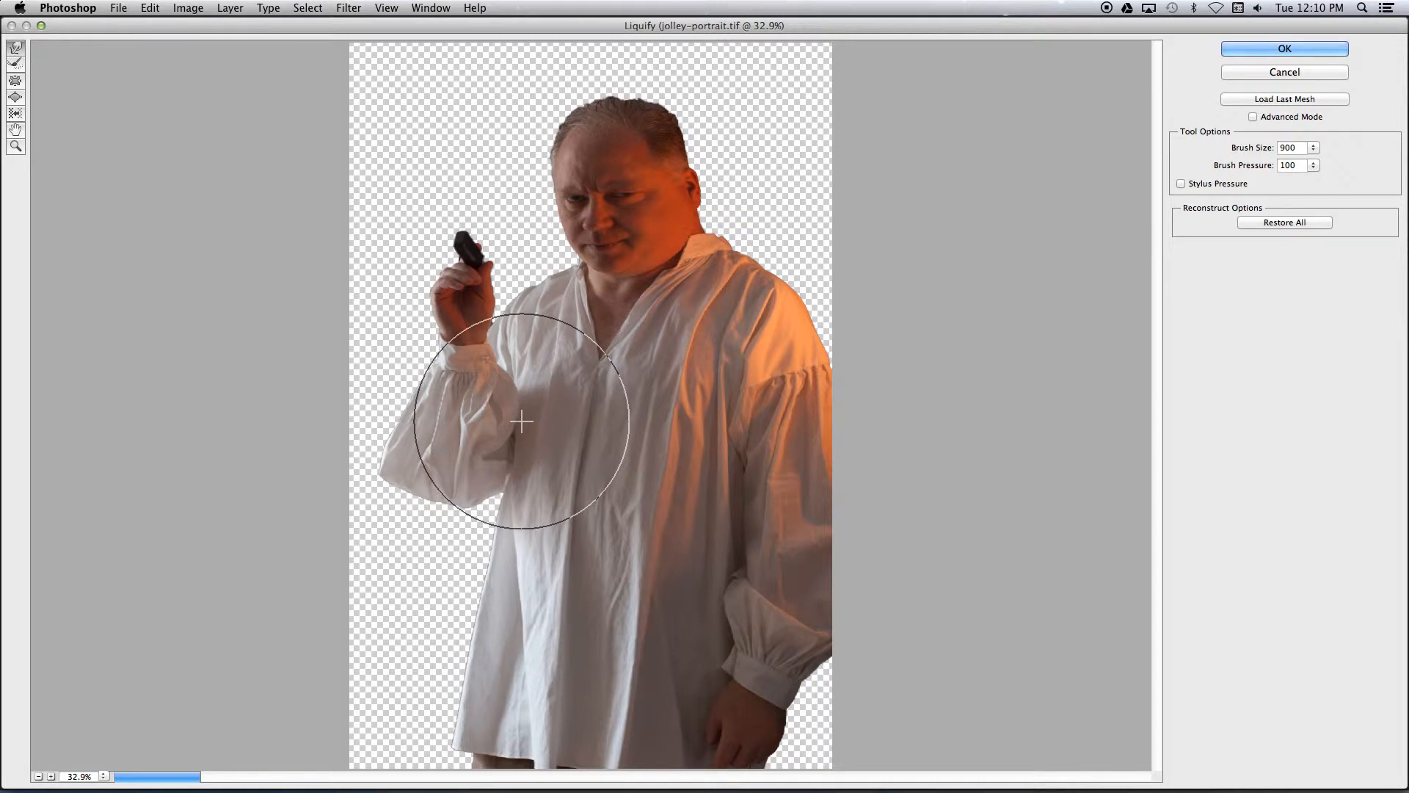
mouse_move(502, 492)
left_mouse_down()
mouse_move(487, 497)
mouse_move(484, 590)
mouse_move(461, 643)
left_mouse_up()
mouse_move(705, 495)
left_mouse_down()
mouse_move(647, 586)
mouse_move(659, 601)
mouse_move(640, 677)
mouse_move(682, 469)
mouse_move(673, 439)
mouse_move(668, 477)
mouse_move(734, 312)
mouse_move(755, 416)
mouse_move(734, 494)
mouse_move(753, 486)
mouse_move(760, 503)
mouse_move(736, 566)
mouse_move(746, 660)
mouse_move(721, 709)
mouse_move(779, 745)
mouse_move(812, 678)
mouse_move(807, 363)
mouse_move(782, 296)
left_mouse_up()
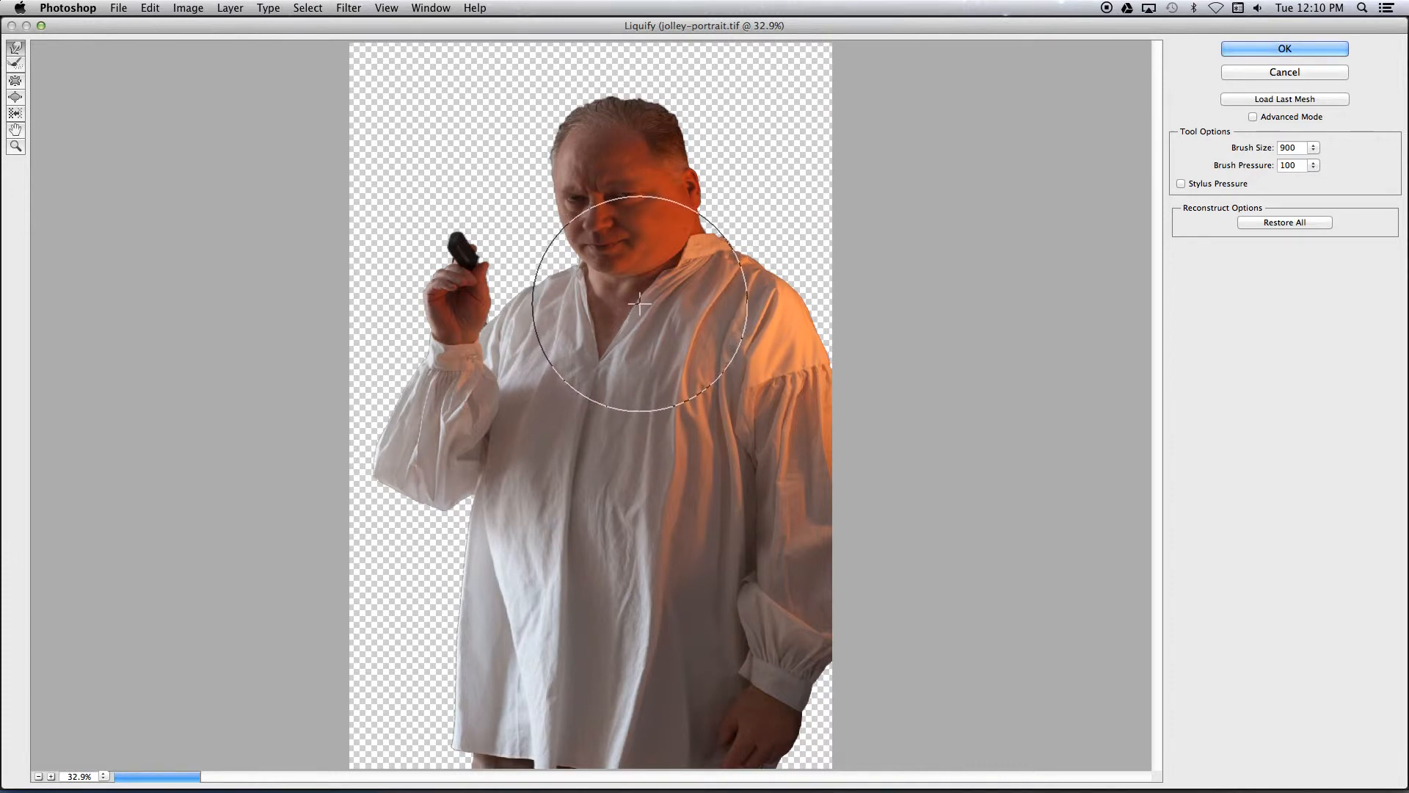
Step: Set the Liquify brush size to 250 and warp the jaw and chin outward and down to fatten the lower face
left_click(540, 133, "super")
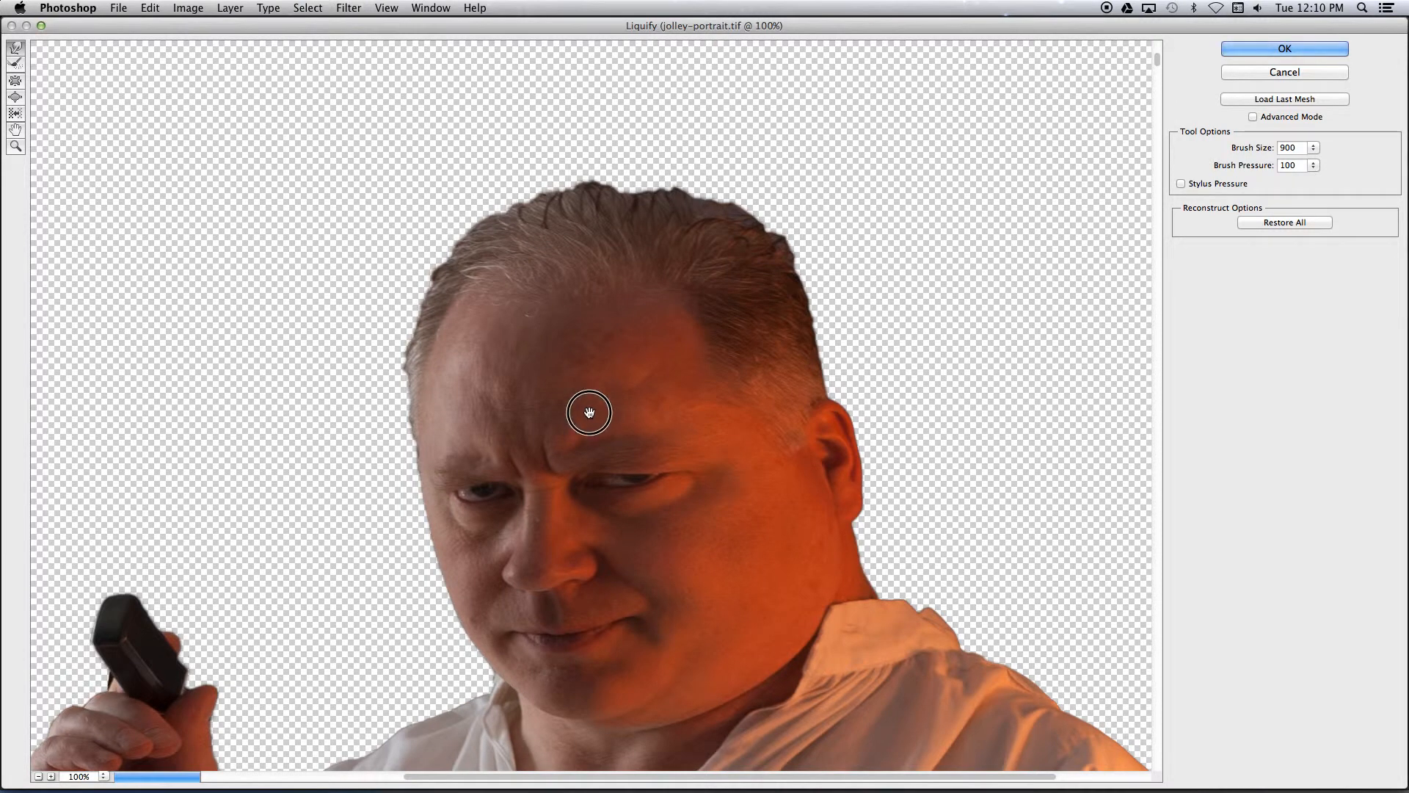
left_click_drag(589, 413, 573, 283)
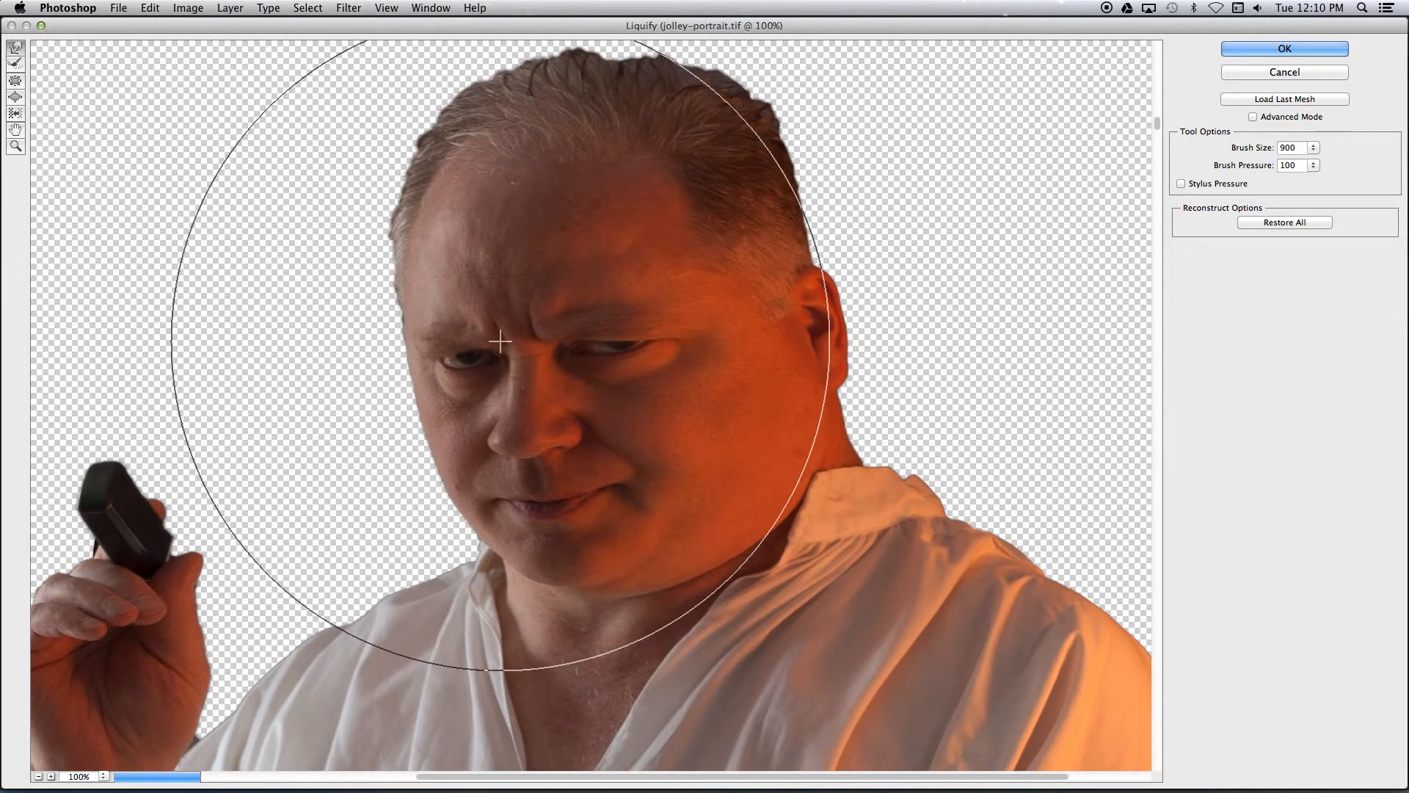
key("bracketleft")
key("bracketleft")
key("bracketleft")
key("bracketleft")
key("bracketleft")
key("bracketleft")
key("bracketleft")
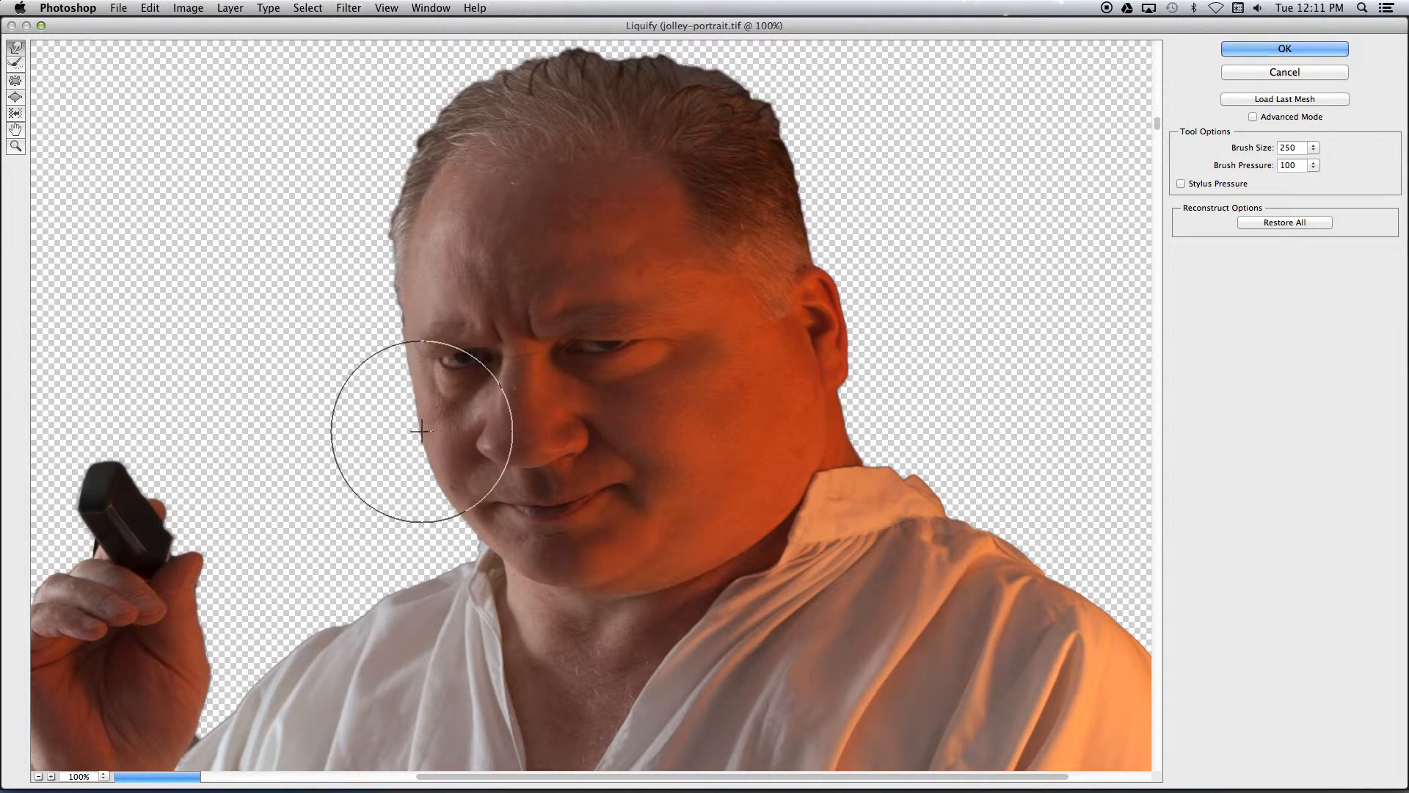
left_click_drag(452, 505, 491, 552)
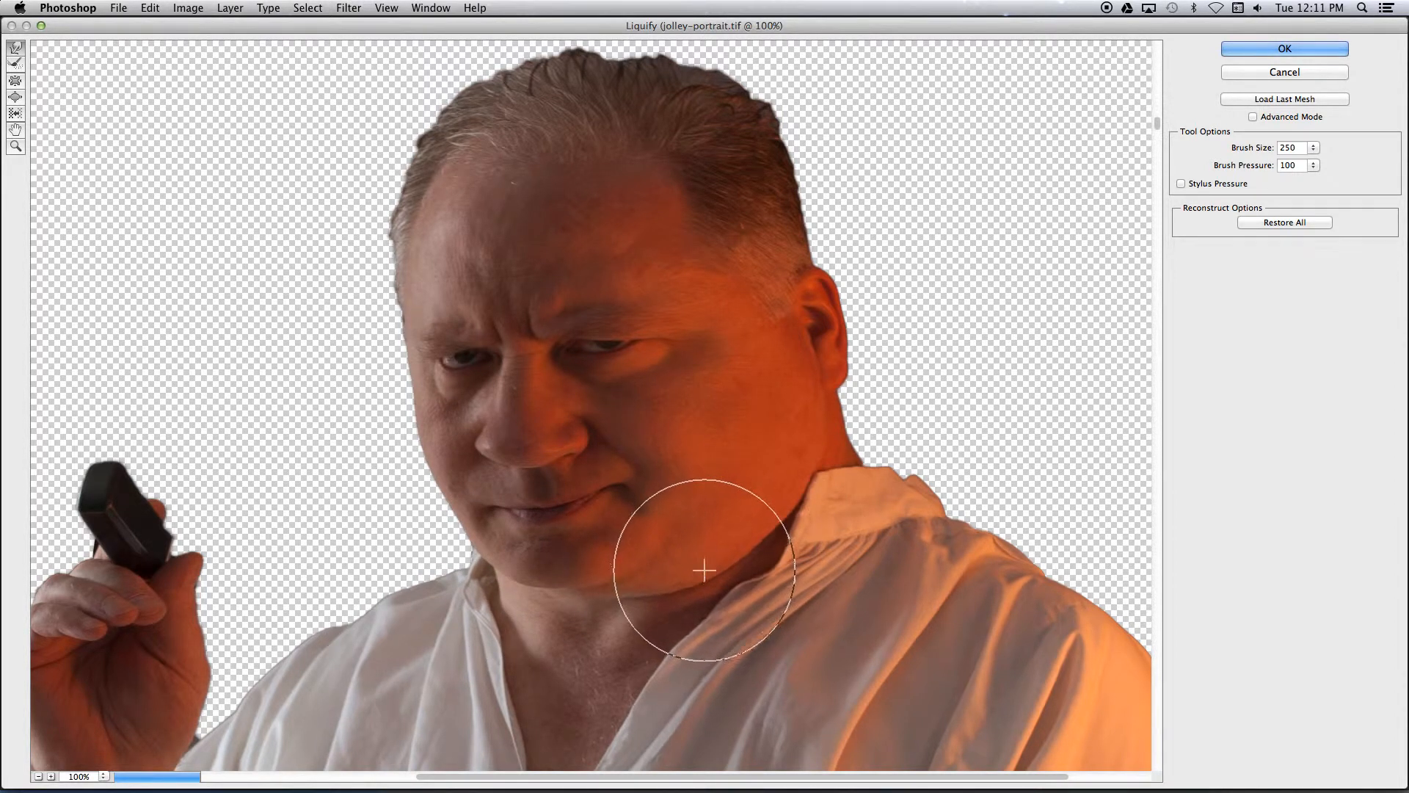
left_click_drag(653, 584, 649, 603)
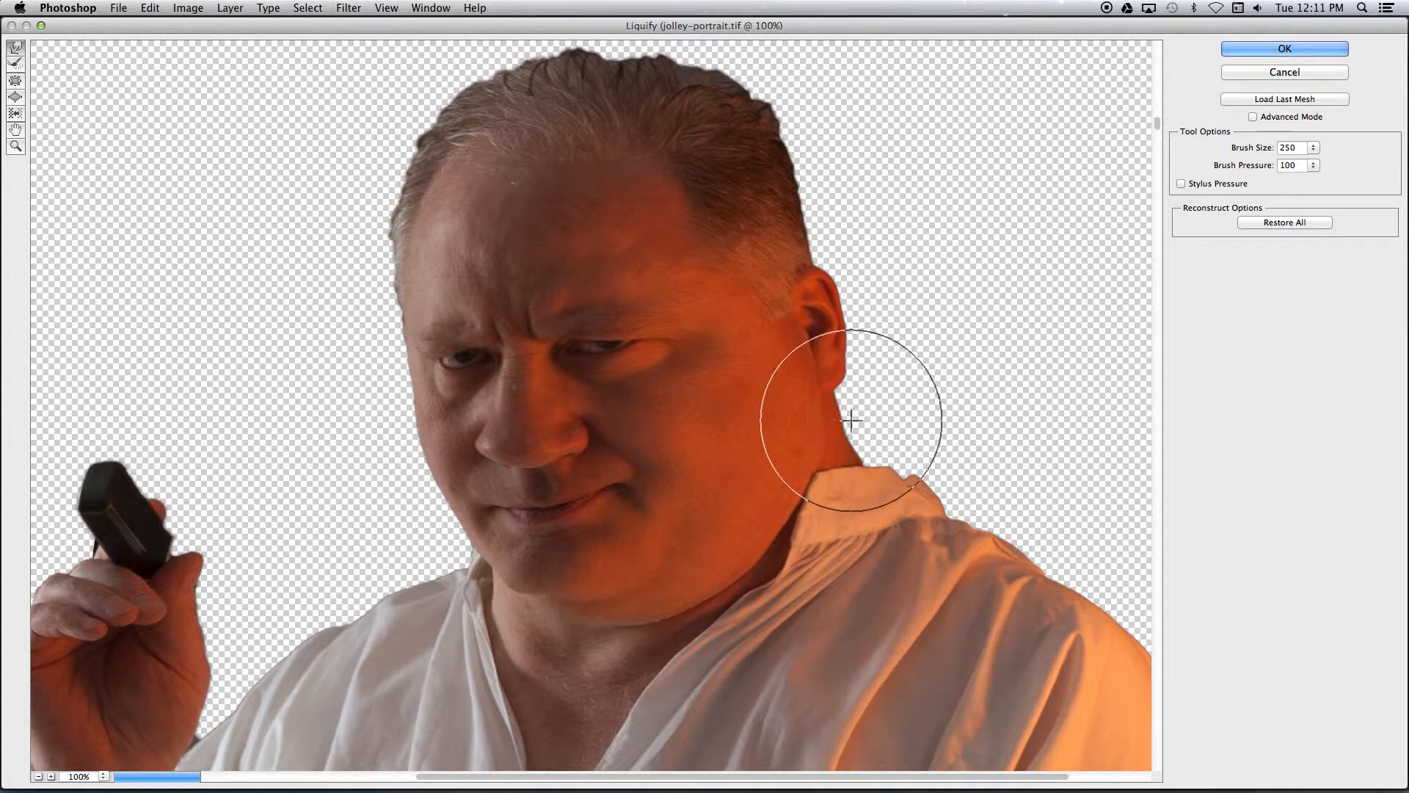
Step: Set the Liquify brush size to 150 and push the neck edge below the orange-lit ear outward
key("bracketleft")
key("bracketleft")
key("bracketleft")
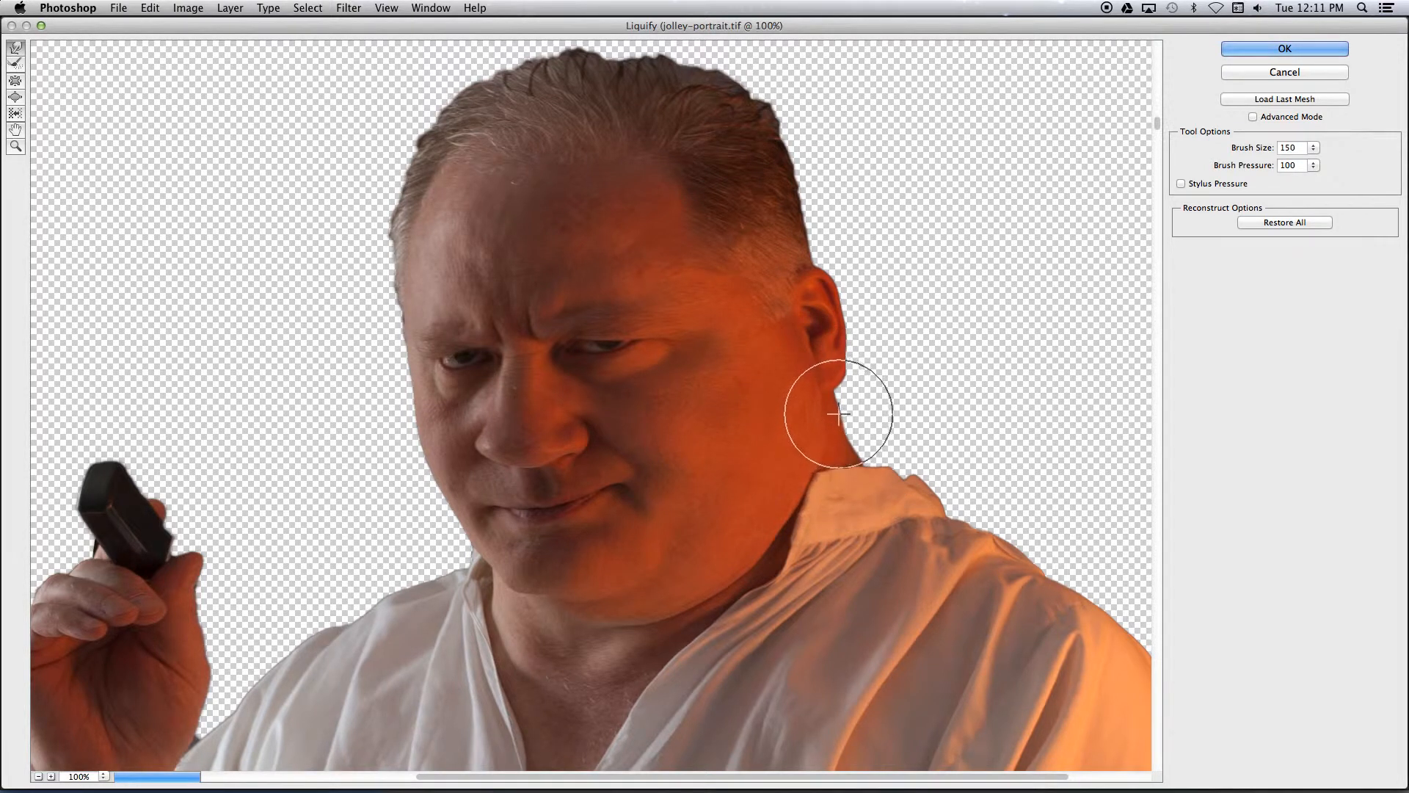
left_click_drag(841, 411, 870, 455)
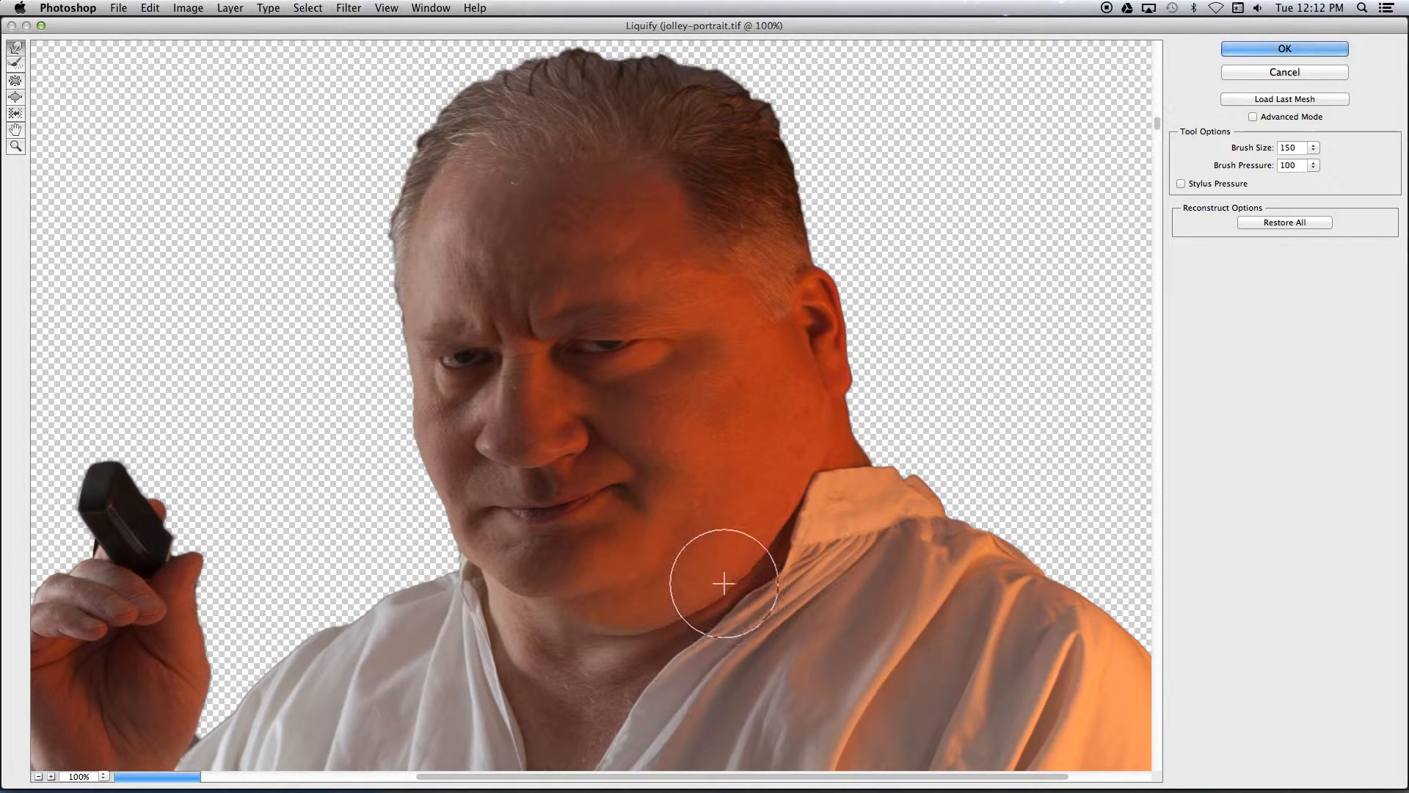
Step: Push the collar and neck on the shadowed side outward and round the chin with the 150 brush
mouse_move(573, 622)
left_mouse_down()
mouse_move(477, 582)
mouse_move(451, 627)
mouse_move(434, 625)
mouse_move(424, 596)
left_mouse_up()
mouse_move(447, 646)
left_mouse_down()
mouse_move(411, 660)
mouse_move(464, 652)
mouse_move(462, 701)
mouse_move(494, 673)
mouse_move(472, 655)
mouse_move(486, 666)
mouse_move(484, 642)
mouse_move(467, 656)
mouse_move(483, 644)
mouse_move(487, 629)
left_mouse_up()
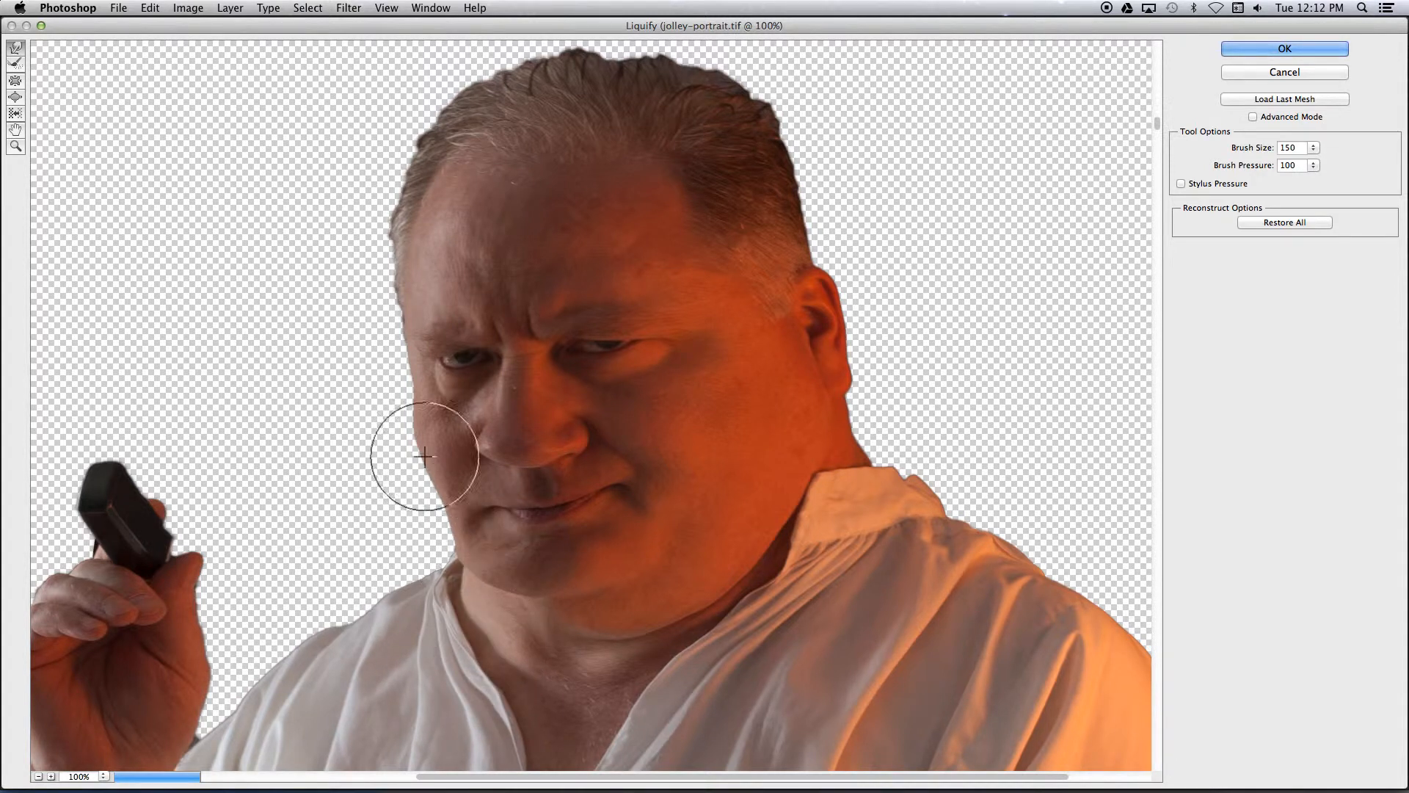
mouse_move(491, 578)
left_mouse_down()
mouse_move(519, 594)
mouse_move(581, 585)
left_mouse_up()
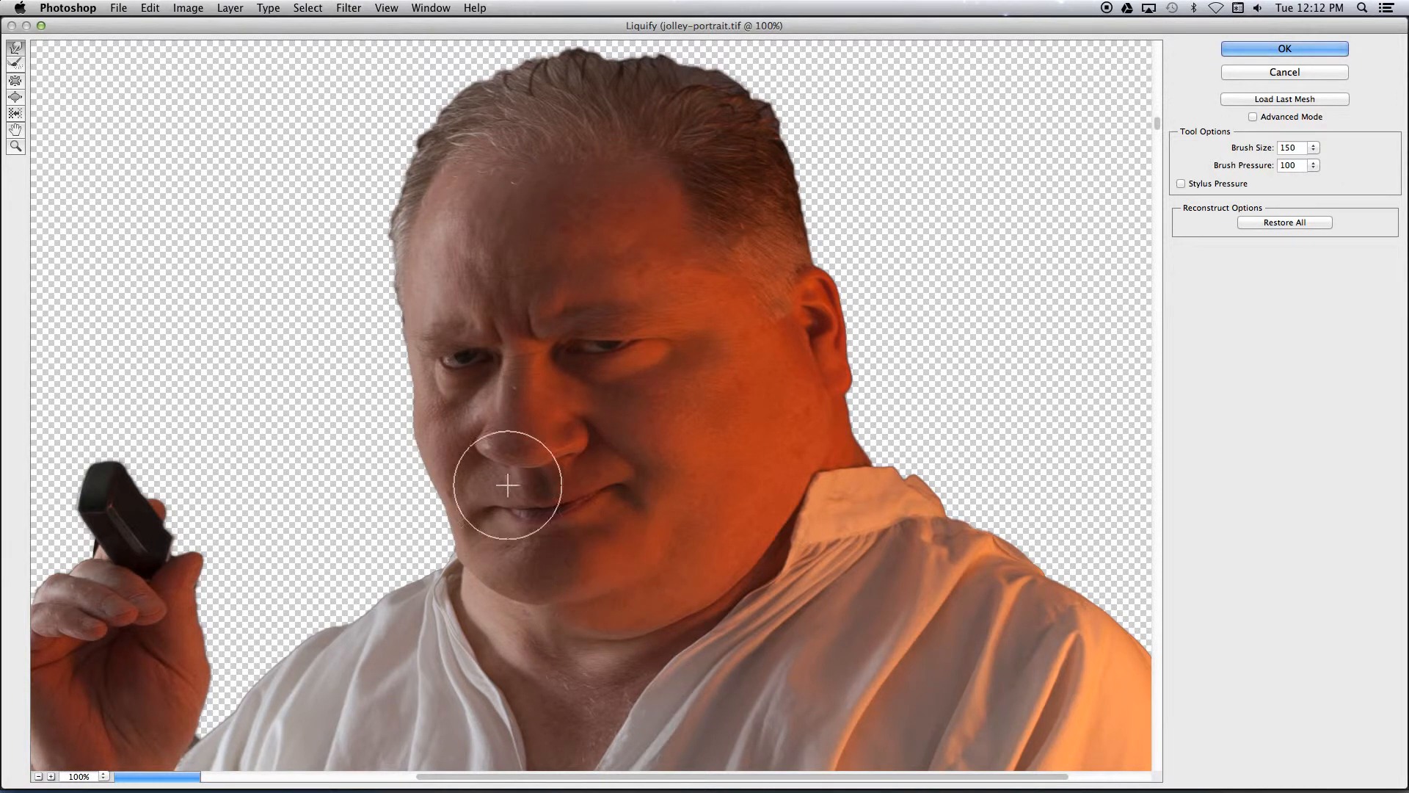
Step: Refine the orange-lit eye and cheek, the neck below the ear, and the shadowed jaw edge with small warp strokes
left_click_drag(595, 321, 670, 330)
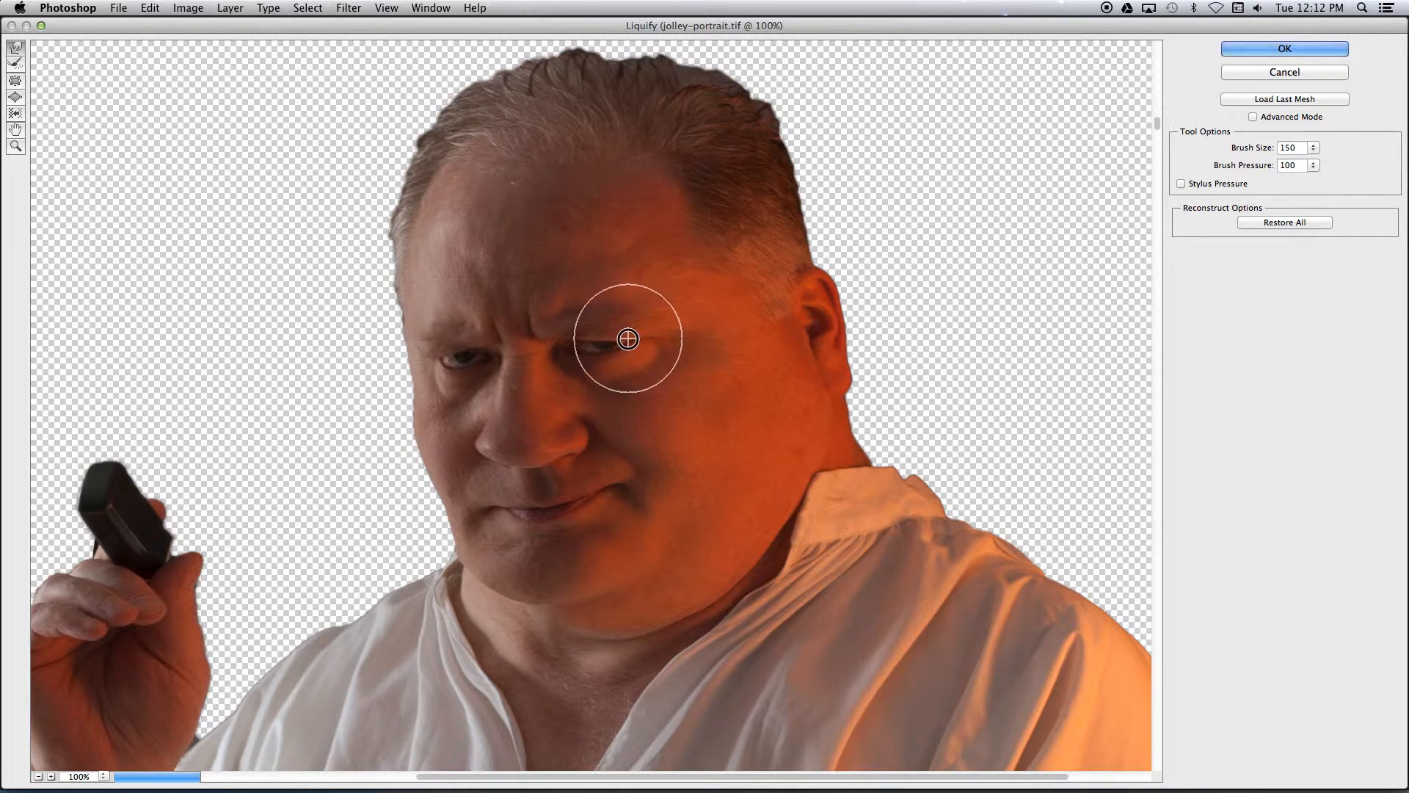
mouse_move(683, 378)
left_mouse_down()
mouse_move(667, 362)
mouse_move(703, 361)
left_mouse_up()
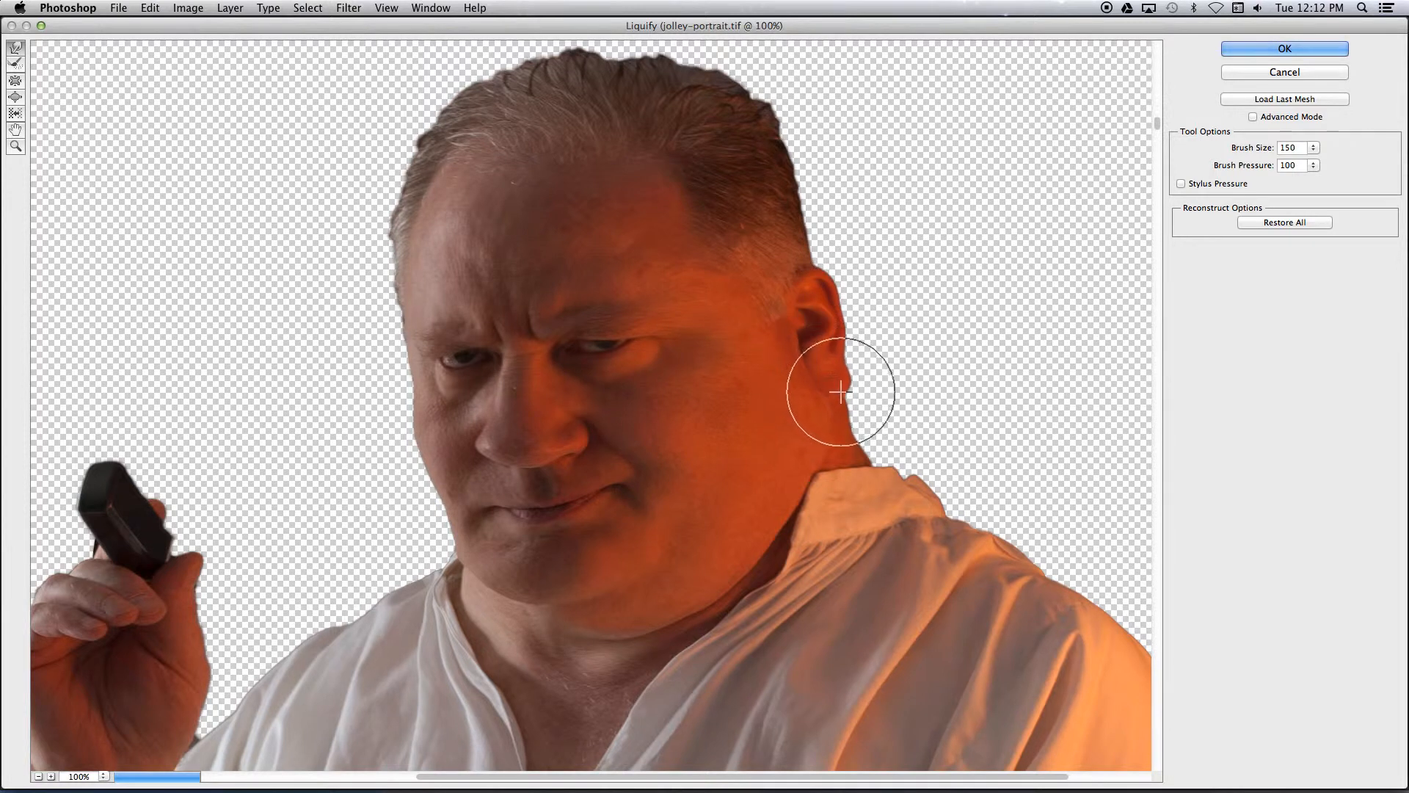
left_click_drag(846, 416, 864, 461)
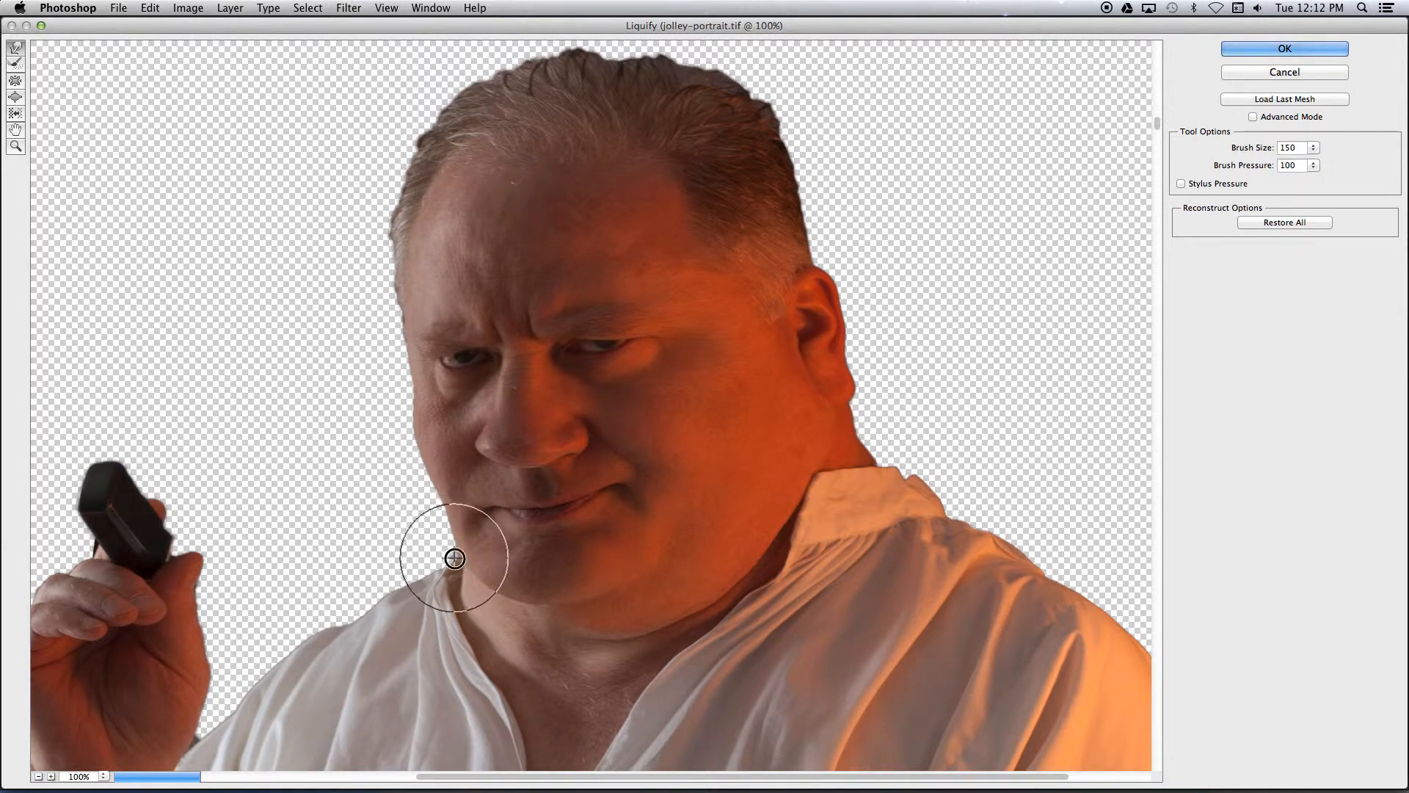
left_click_drag(440, 525, 472, 578)
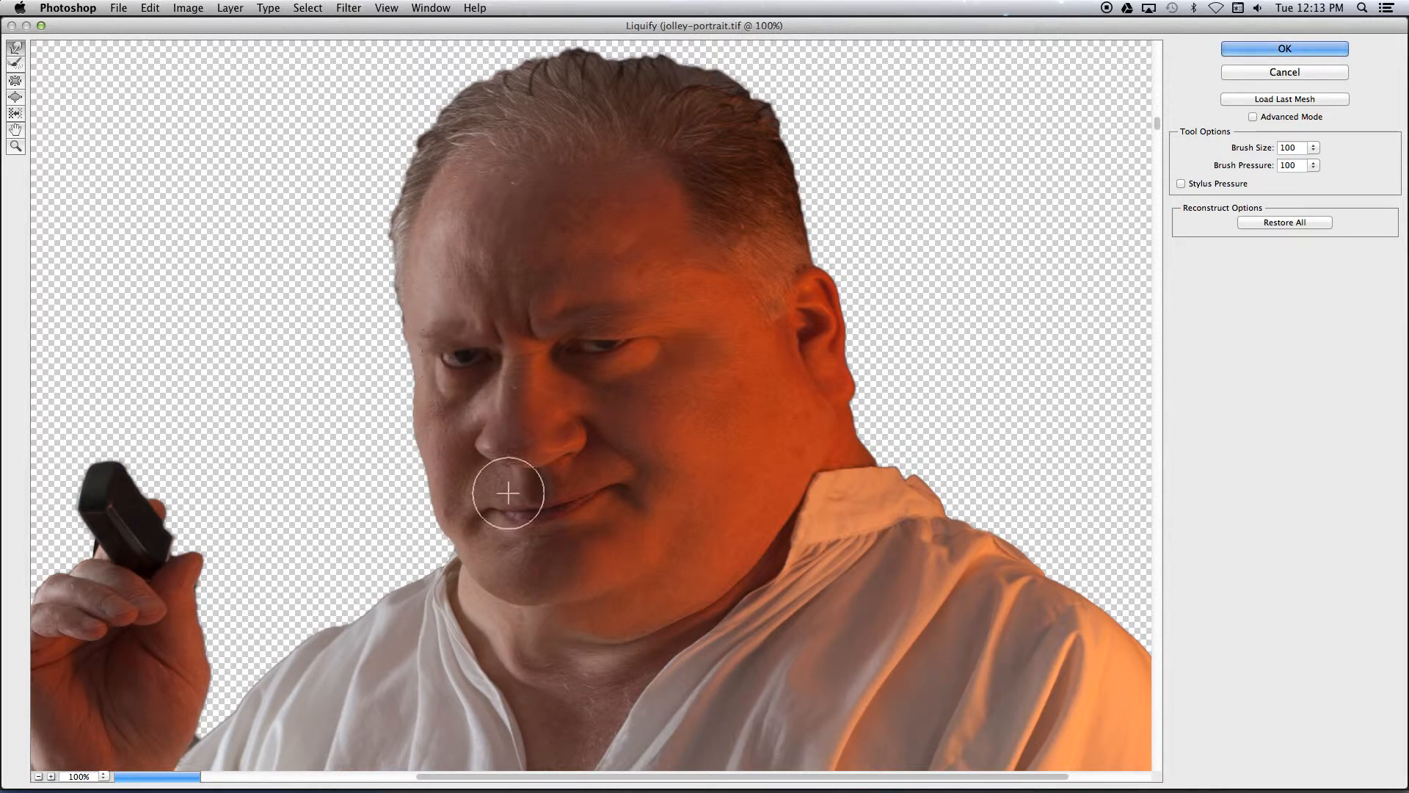
Step: Apply the Liquify changes and move the man on Layer 4 slightly right and down in the poster
key("bracketright")
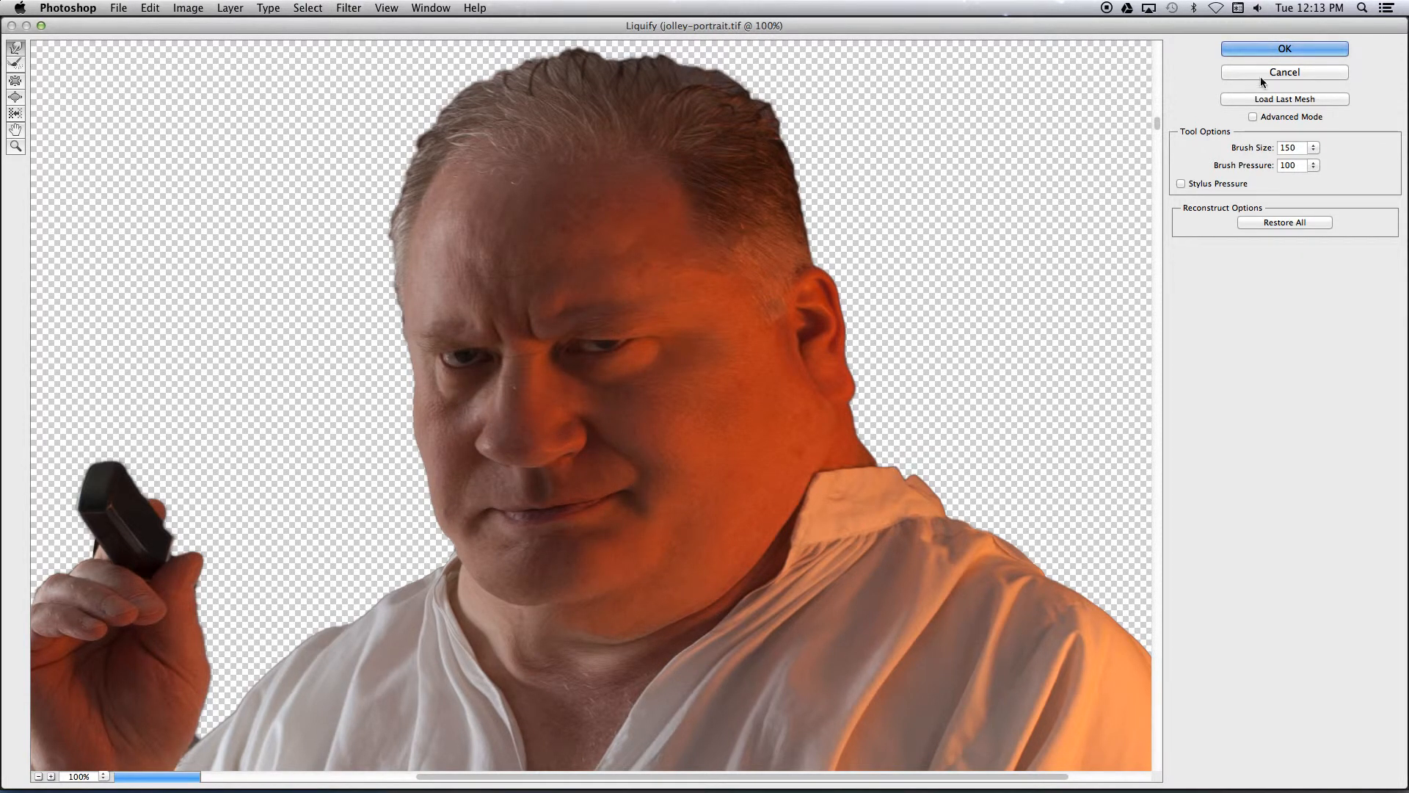
left_click(1275, 49)
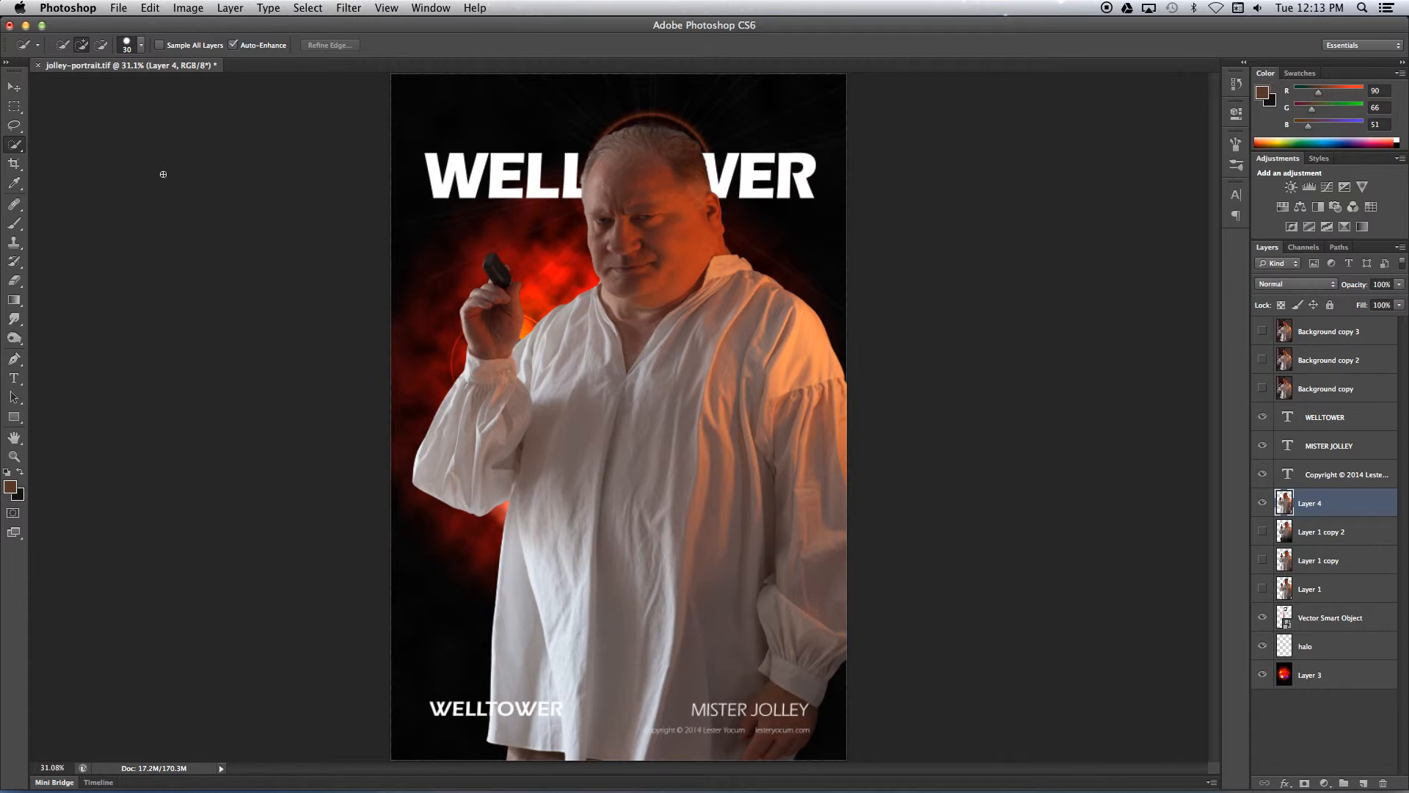
left_click(14, 88)
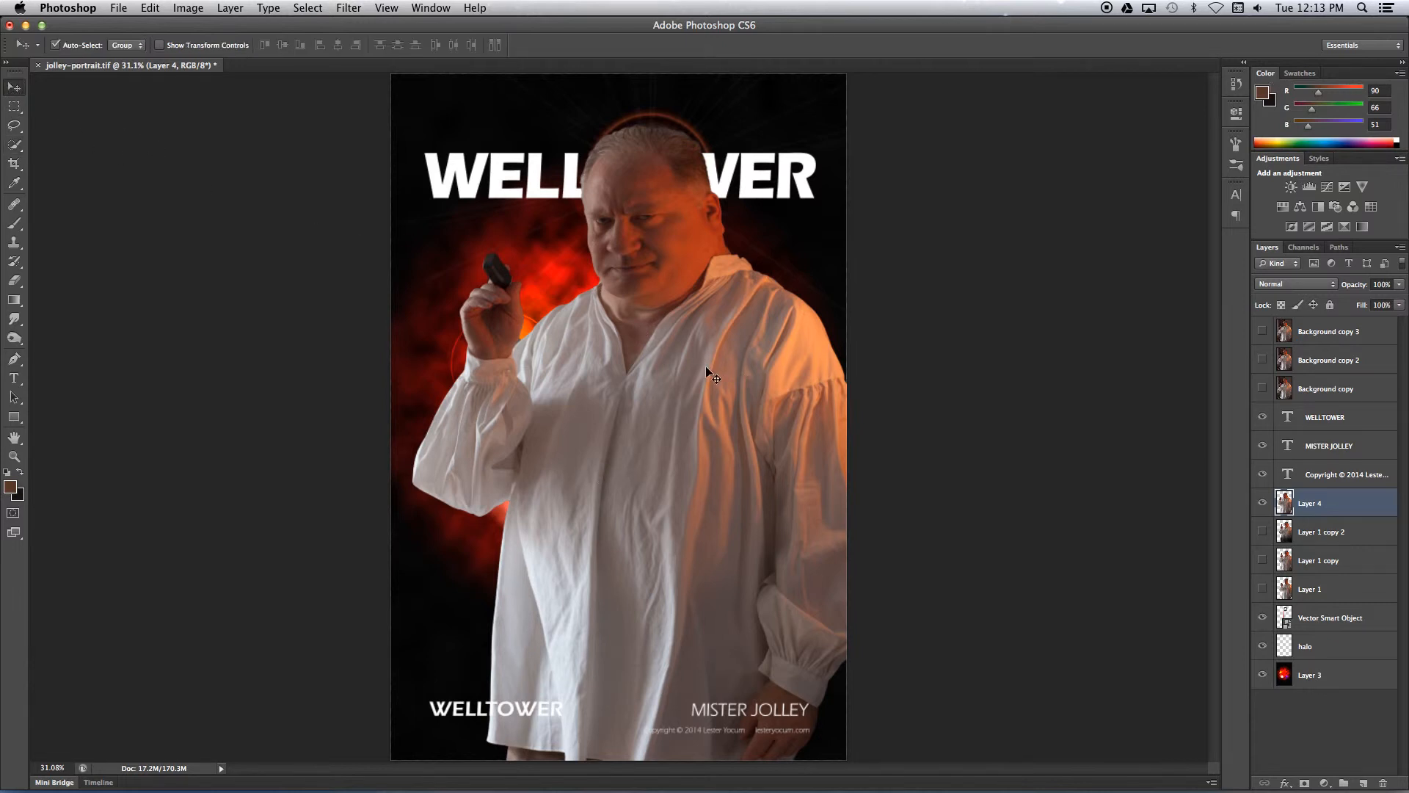
left_click_drag(689, 391, 720, 403)
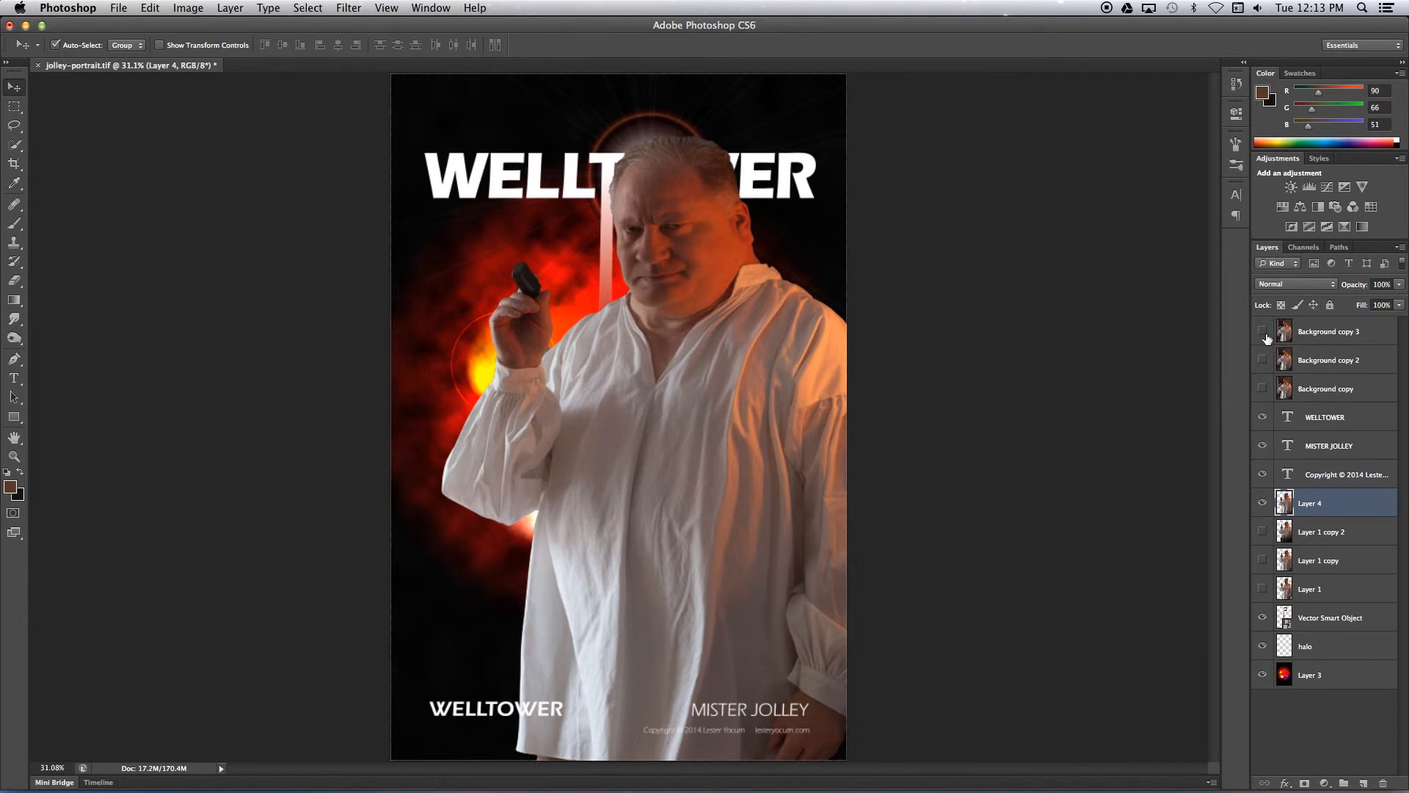
Step: Show Layer 1 copy 2 and toggle Layer 4's visibility to compare the two versions of the man, leaving Layer 4 hidden
left_click(1262, 503)
left_click(1262, 533)
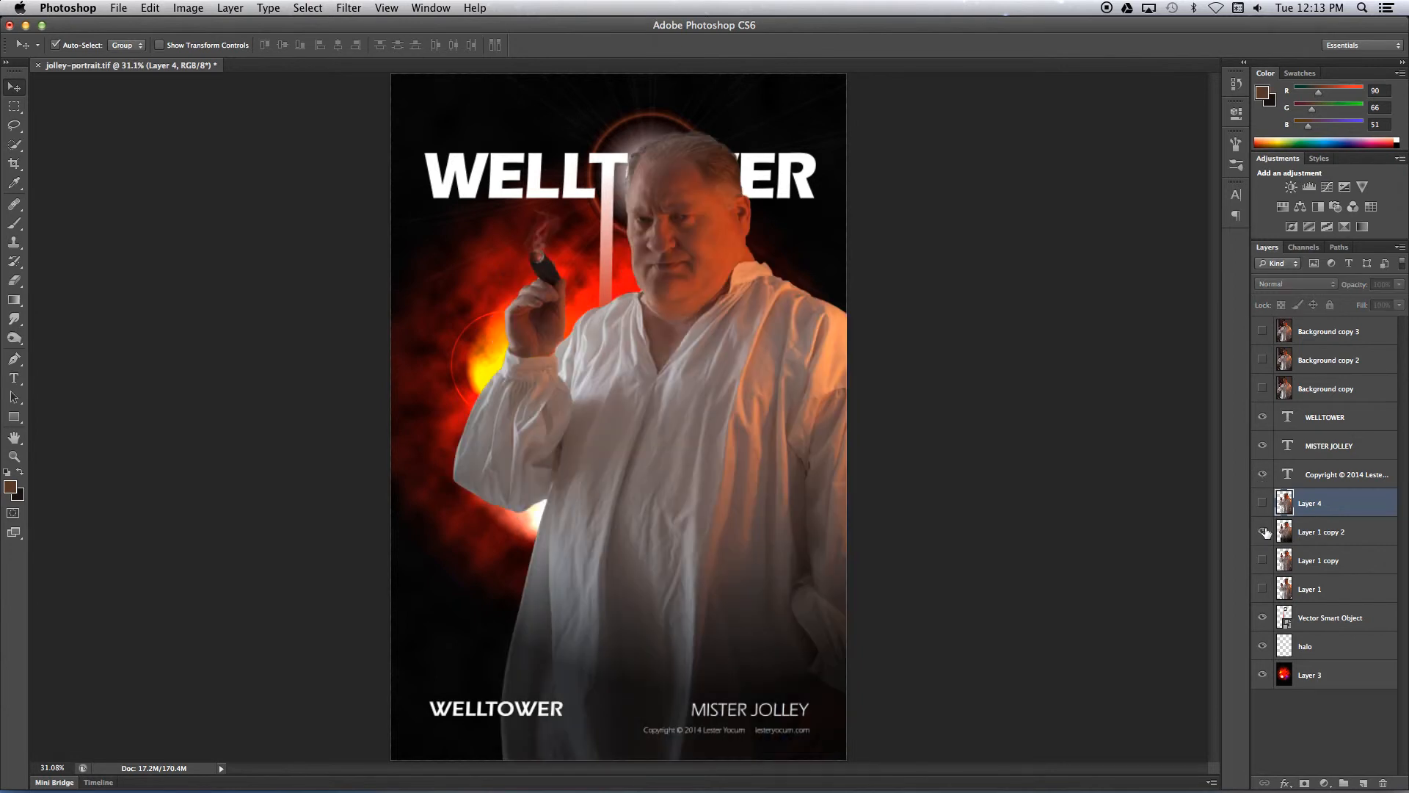
left_click(1263, 505)
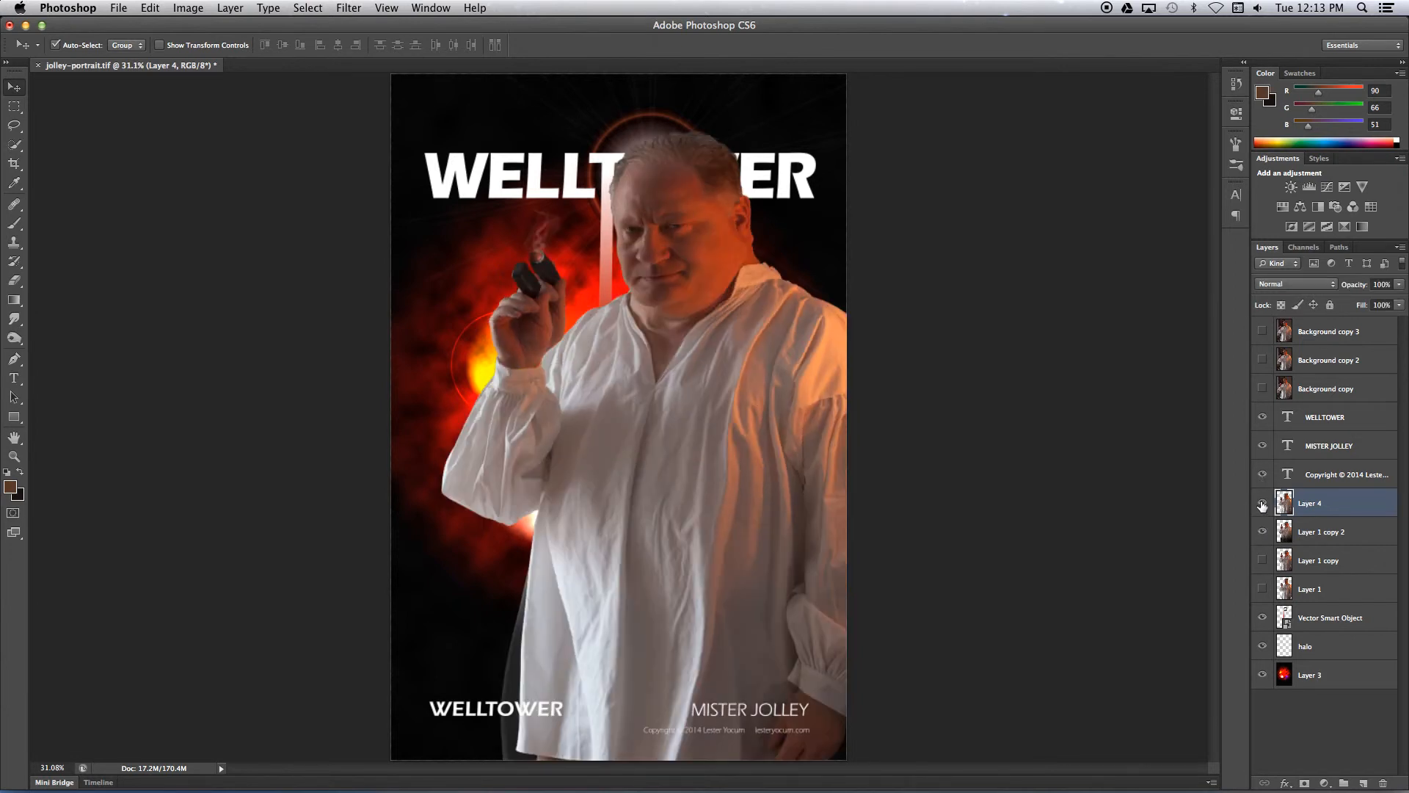
left_click(1261, 504)
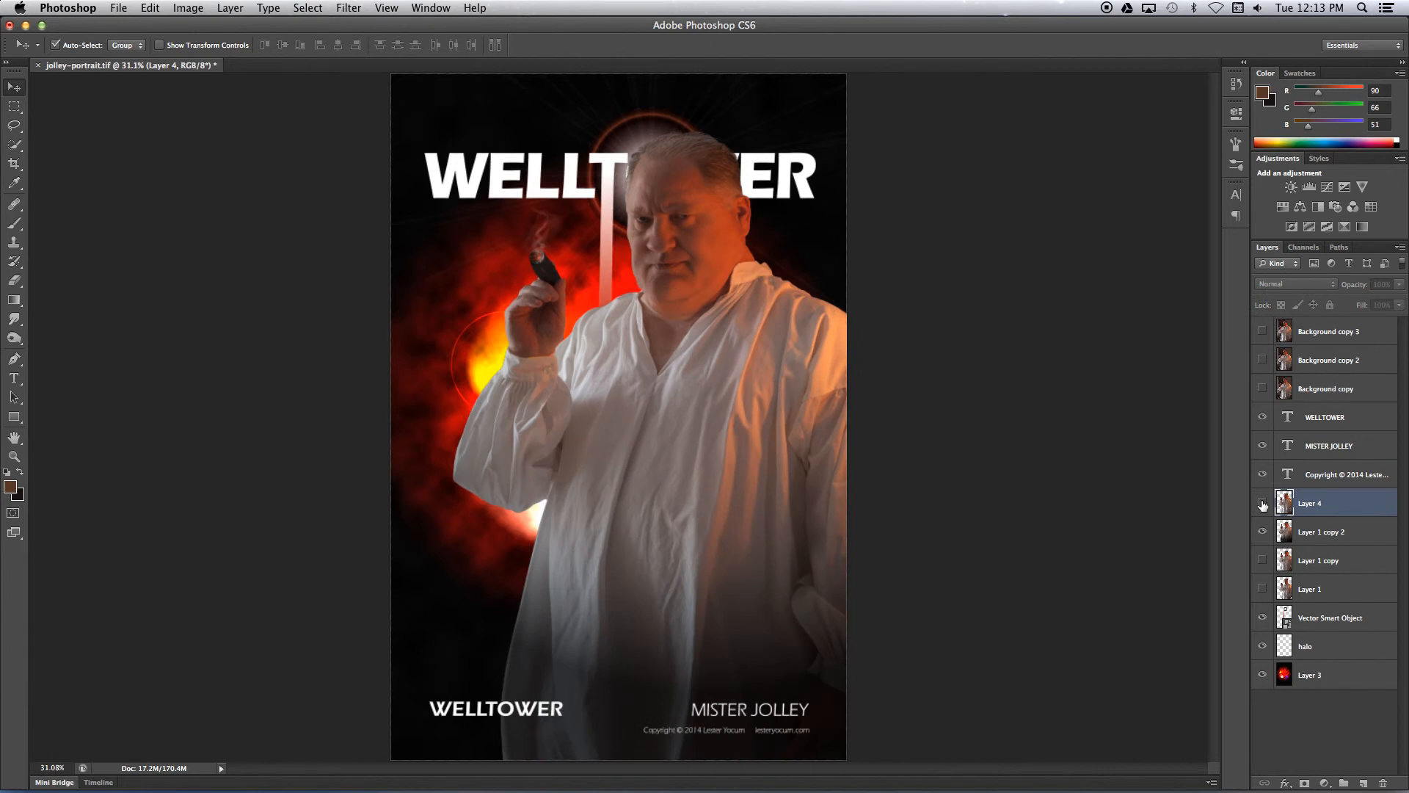
left_click(1262, 504)
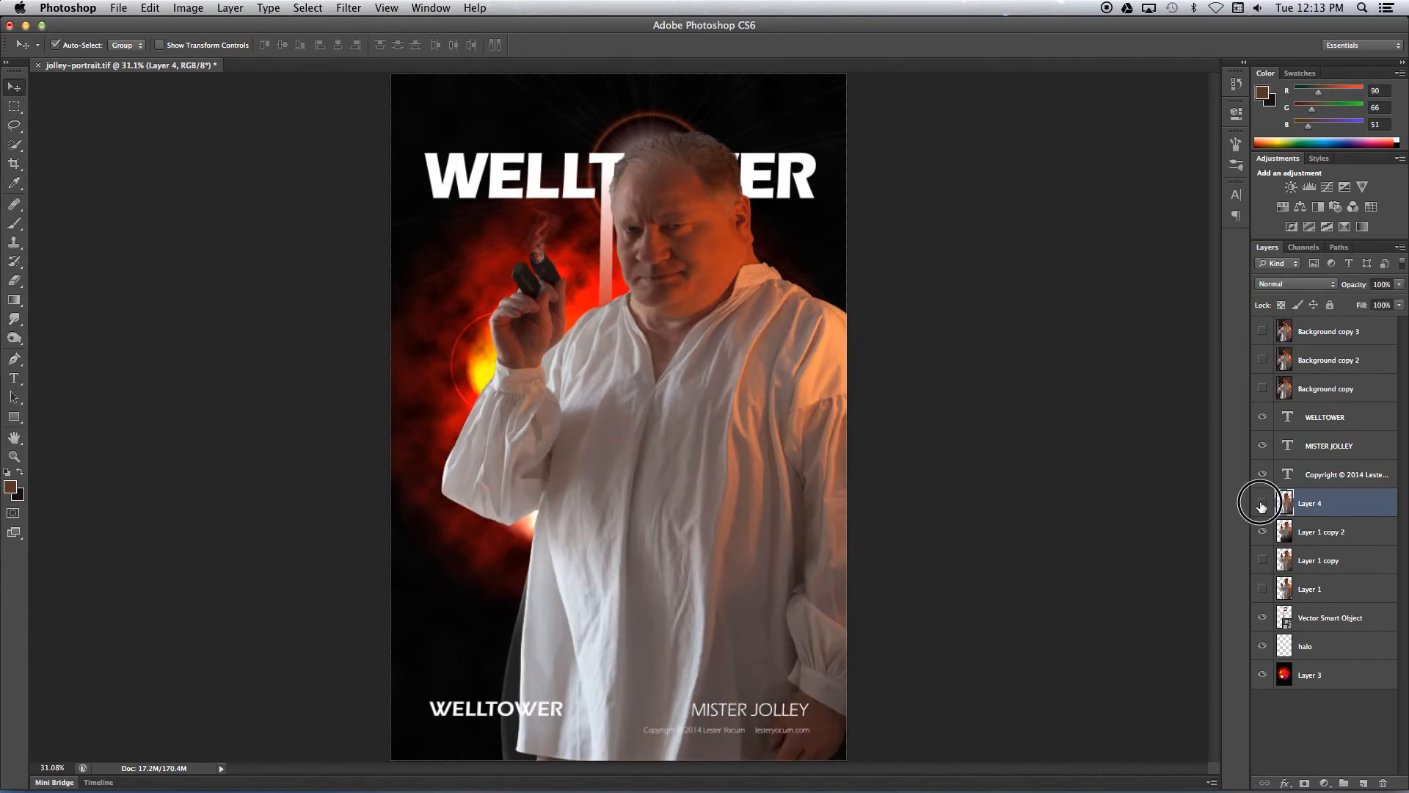
left_click(1262, 504)
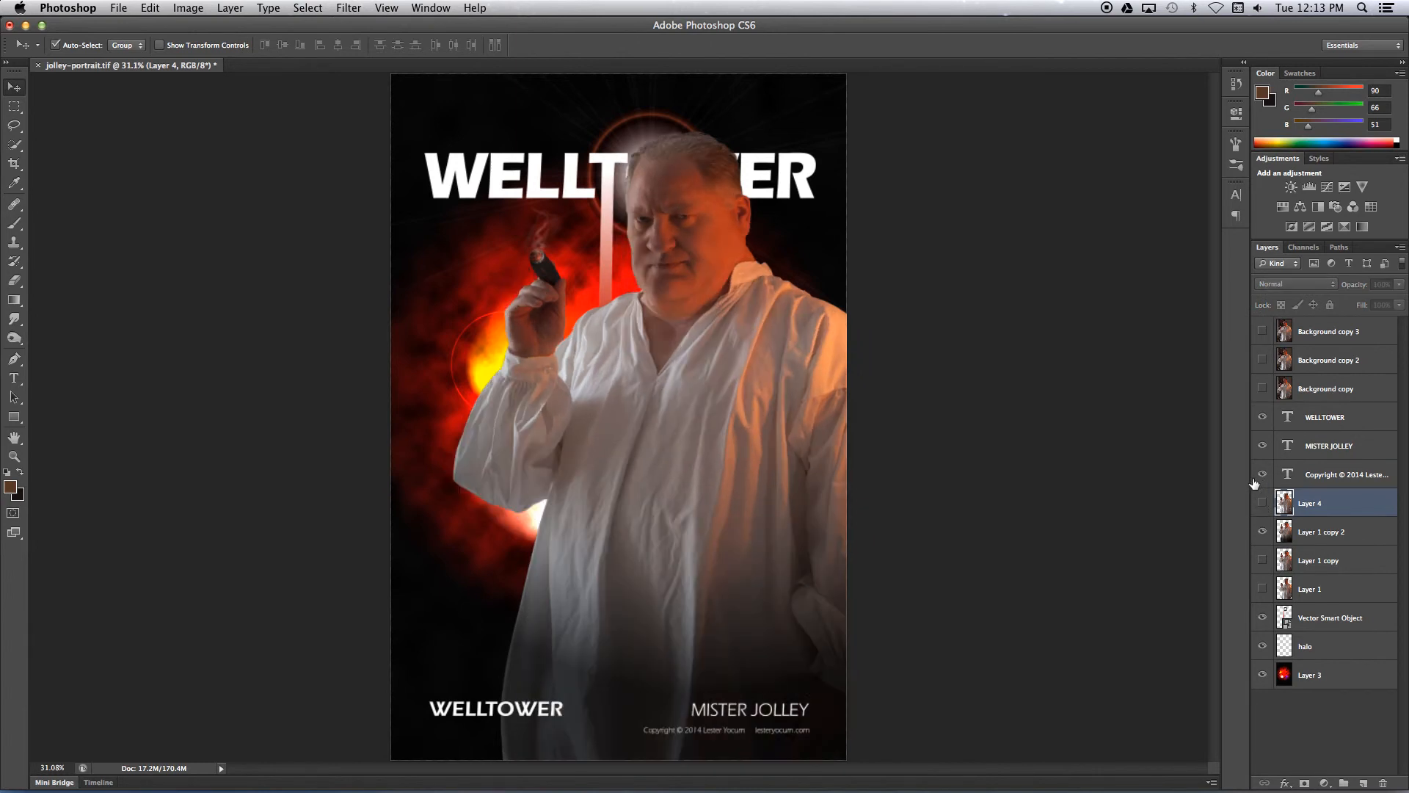